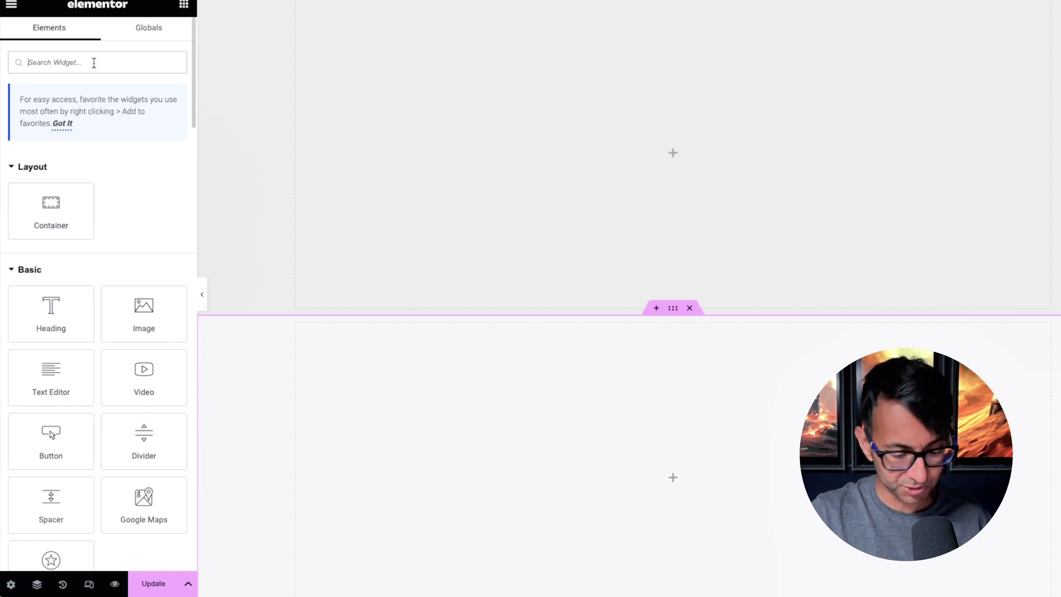
- Find the Off-Canvas widget and add it to the upper container of the page
{"action": "left_click", "coordinate": [94, 63]}
{"action": "type", "text": "off"}
{"action": "left_click_drag", "start_coordinate": [51, 193], "coordinate": [510, 102]}
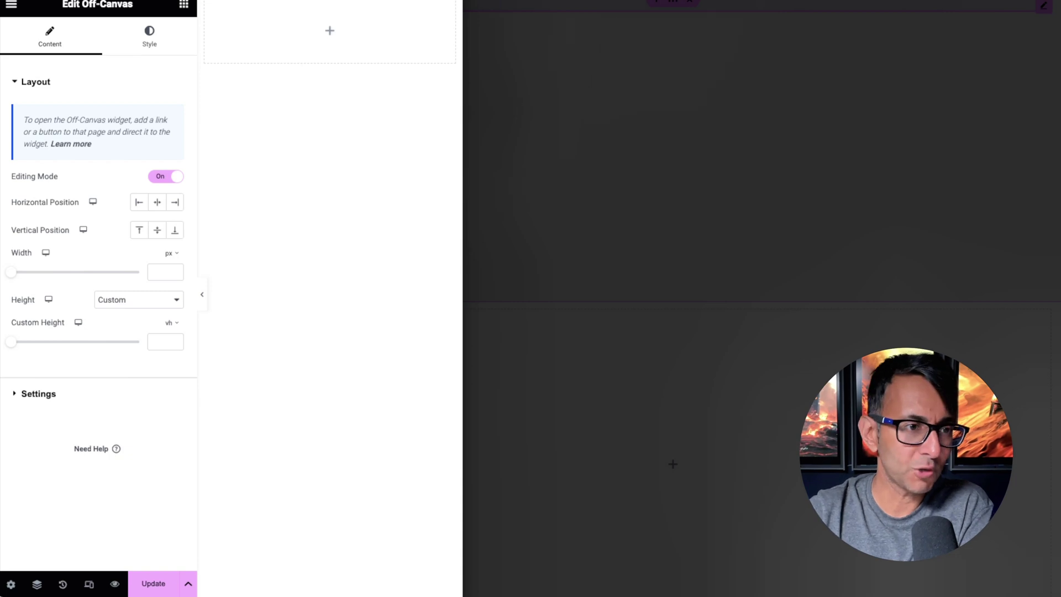
- Open the page structure and examine the two main containers, the Off-Canvas element and its nested container
{"action": "left_click", "coordinate": [36, 584]}
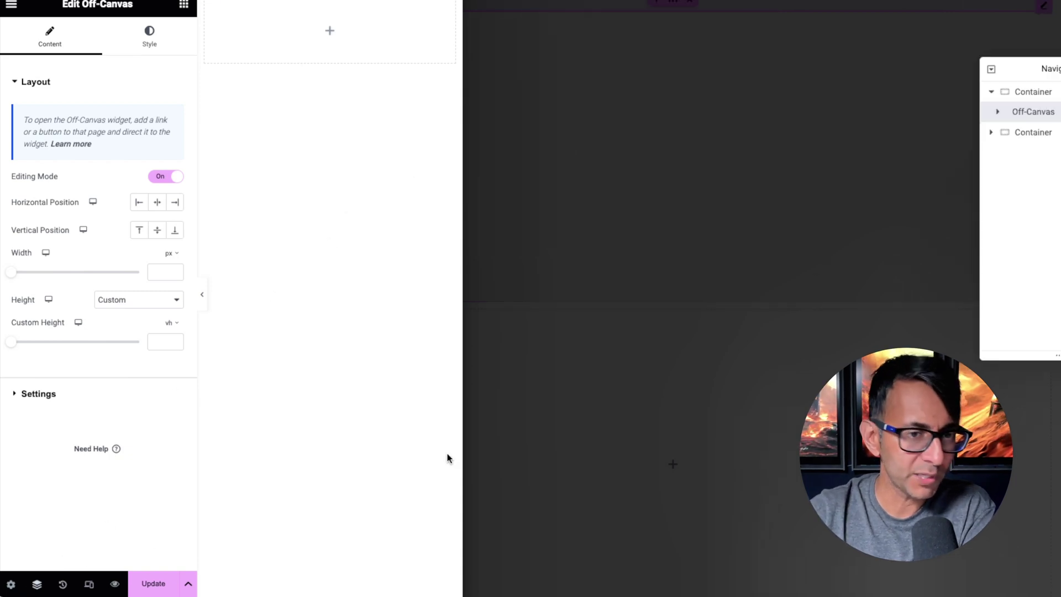
{"action": "left_click_drag", "start_coordinate": [1059, 71], "coordinate": [907, 74]}
{"action": "left_click", "coordinate": [892, 96]}
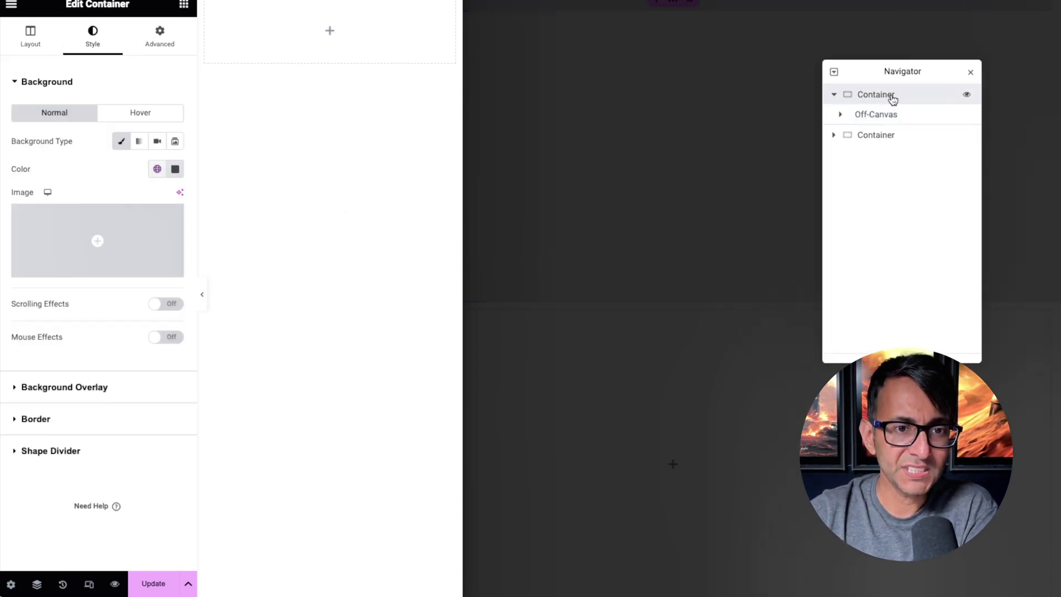
{"action": "left_click", "coordinate": [883, 138]}
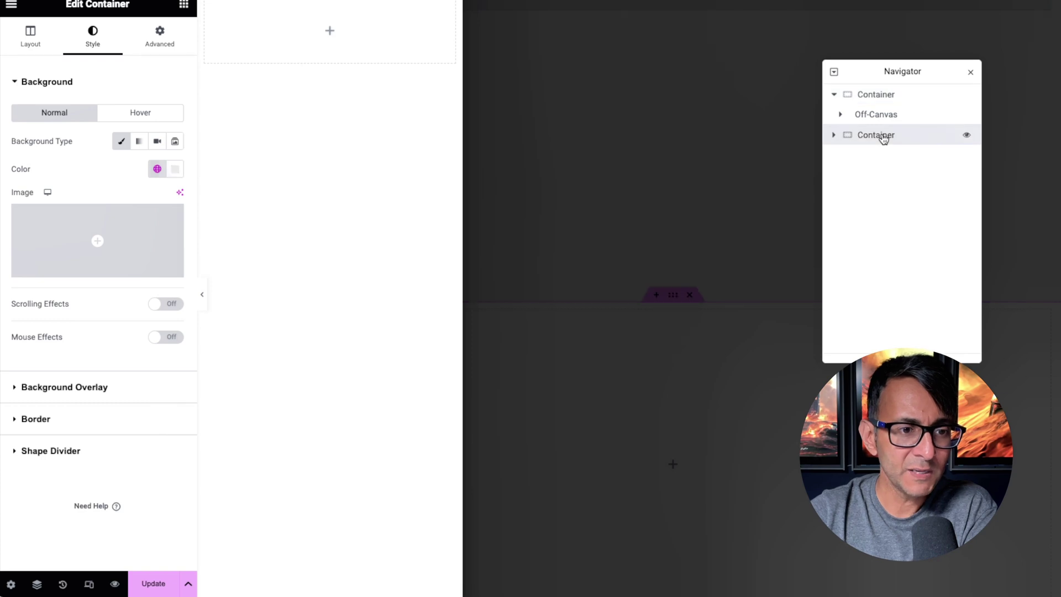
{"action": "left_click", "coordinate": [887, 115]}
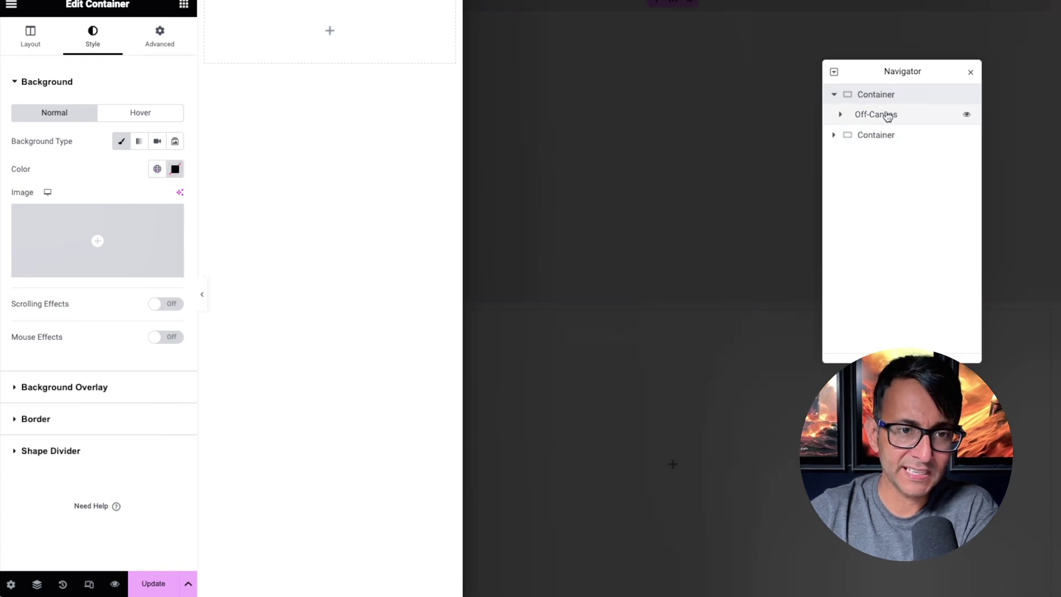
{"action": "left_click", "coordinate": [888, 115]}
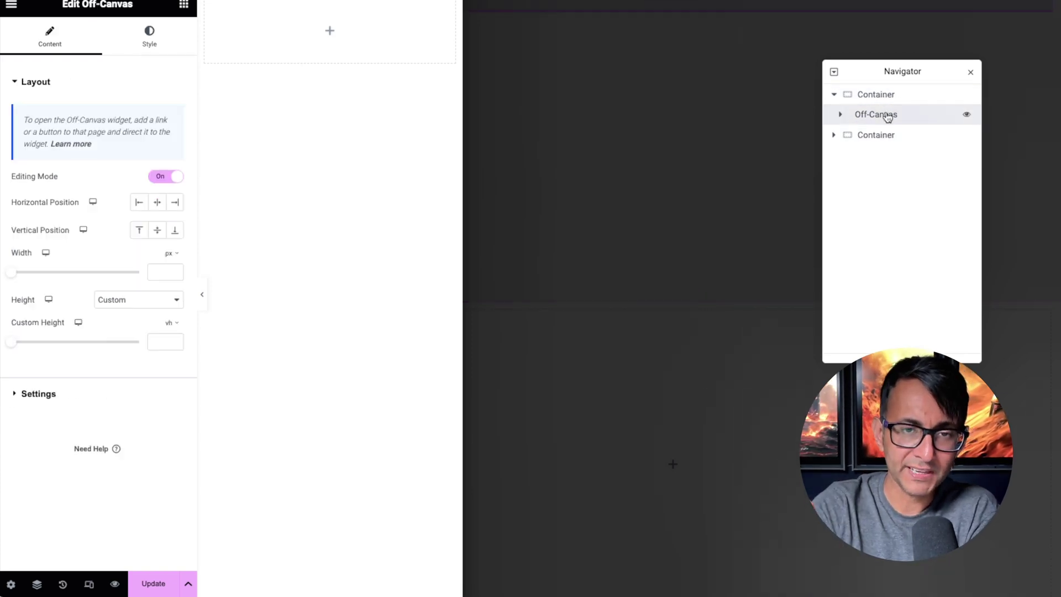
{"action": "left_click", "coordinate": [841, 114]}
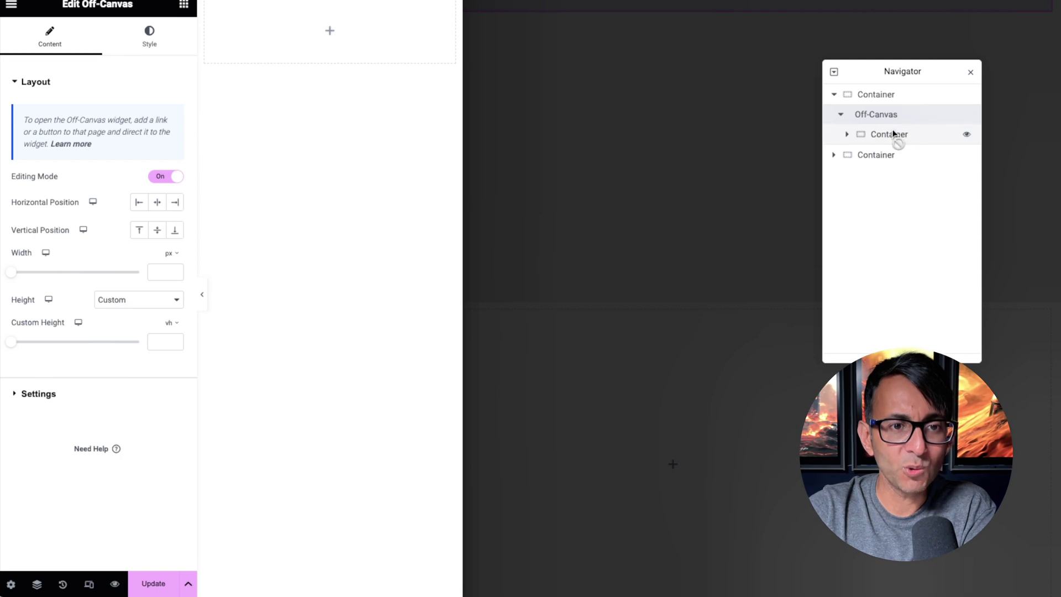
{"action": "left_click", "coordinate": [894, 135]}
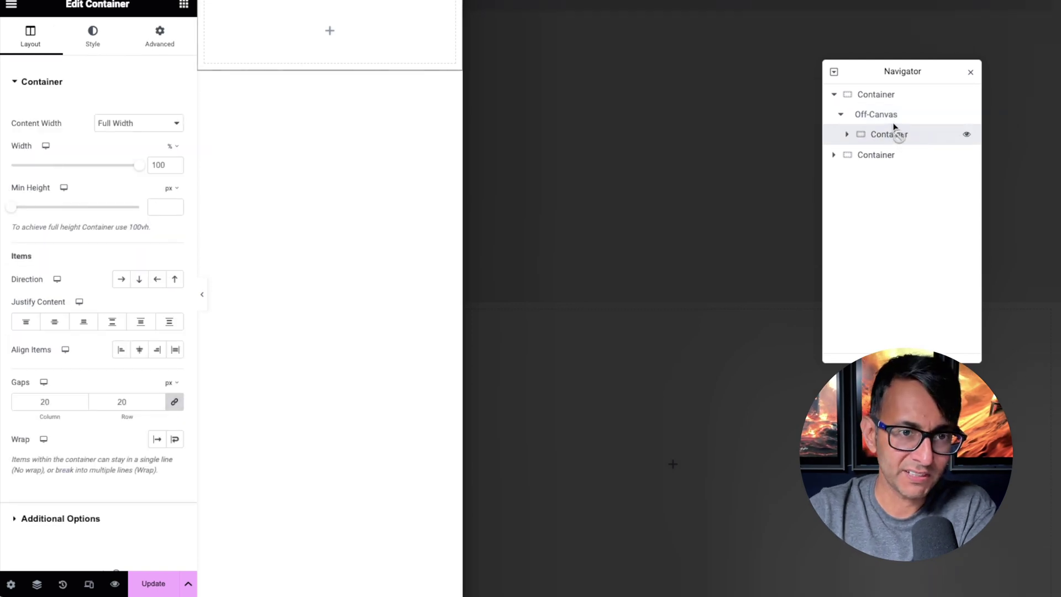
{"action": "left_click", "coordinate": [894, 117]}
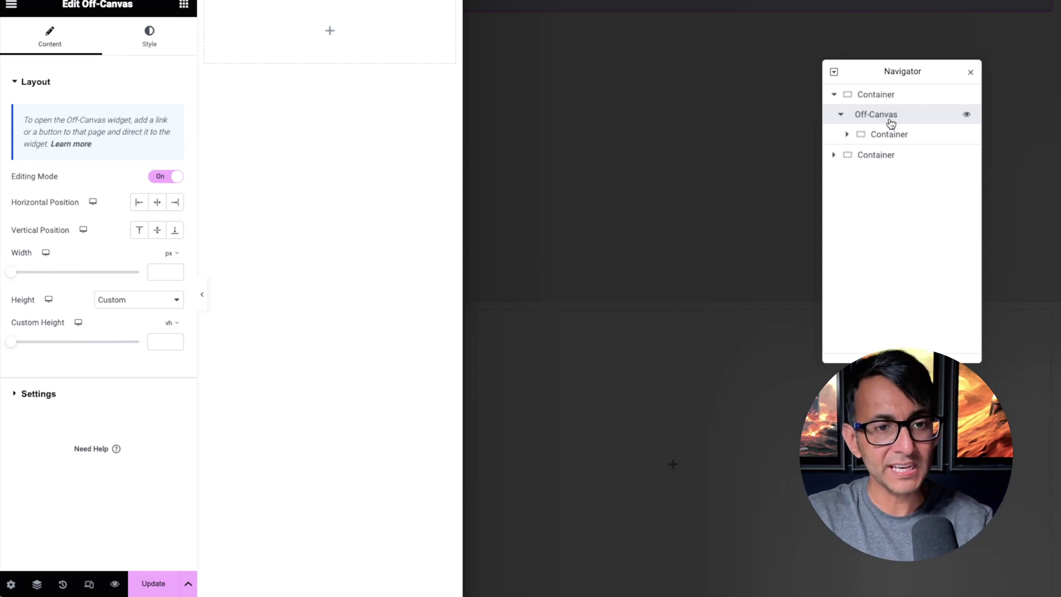
- Try hiding and showing the off-canvas panel by switching its editing mode off and on twice
{"action": "left_click", "coordinate": [164, 180]}
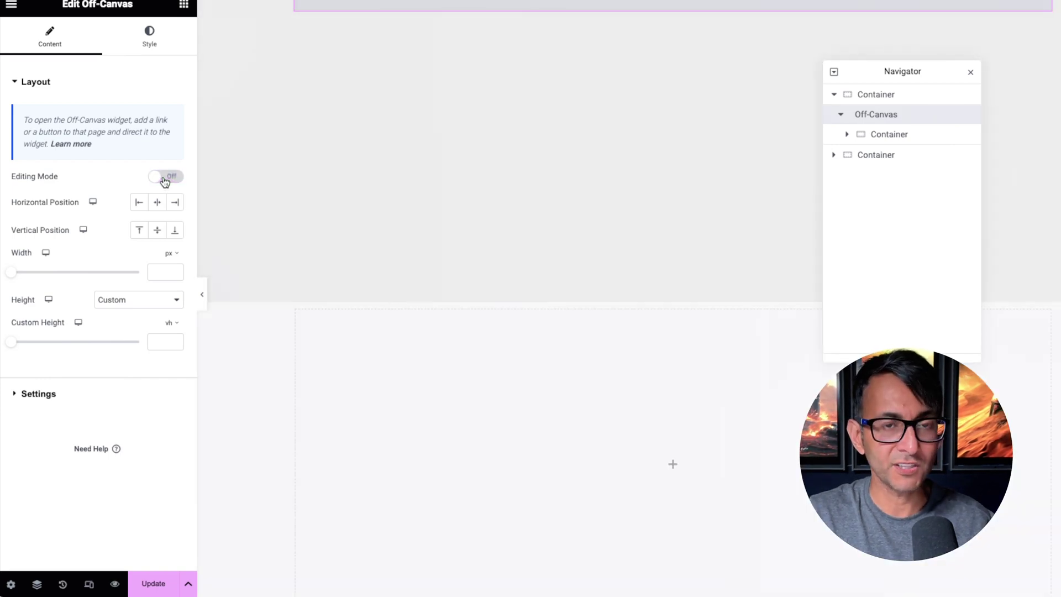
{"action": "left_click", "coordinate": [164, 180]}
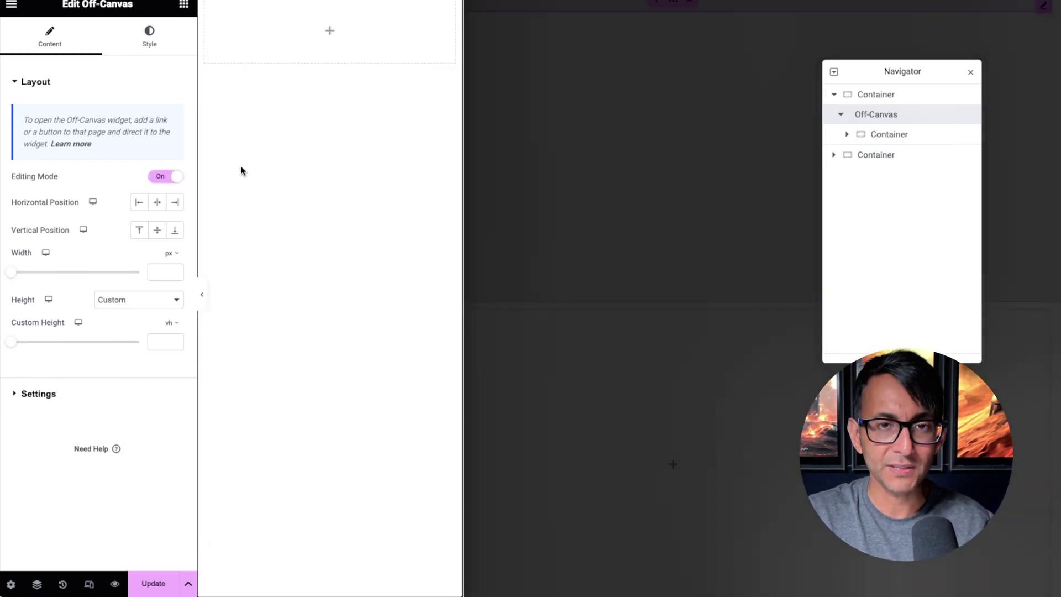
{"action": "left_click", "coordinate": [160, 176]}
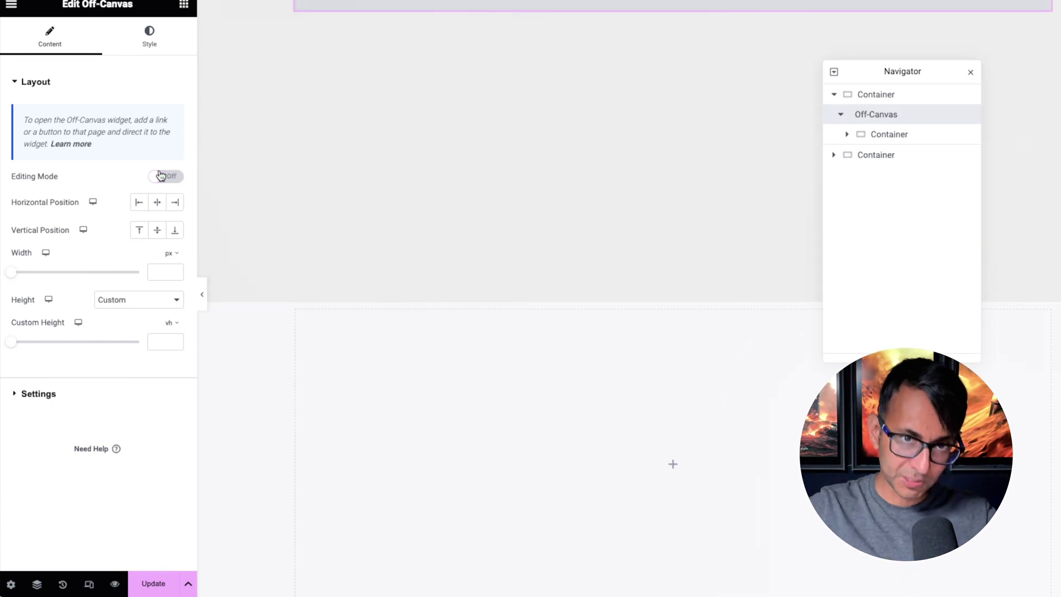
{"action": "left_click", "coordinate": [161, 177]}
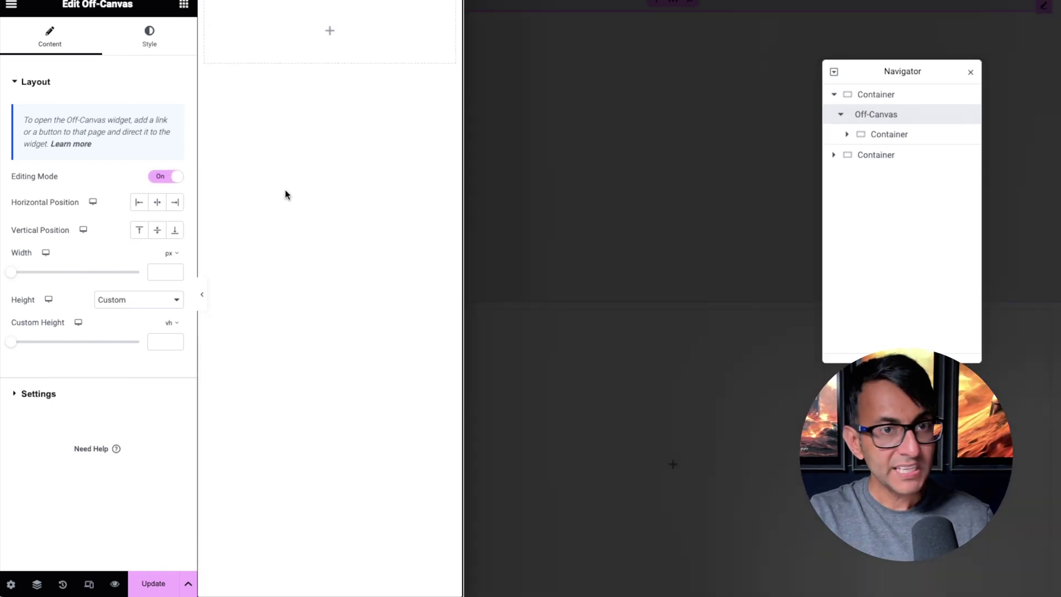
- Try the Center and End horizontal positions for the off-canvas panel, settling on Start
{"action": "left_click_drag", "start_coordinate": [936, 73], "coordinate": [715, 99]}
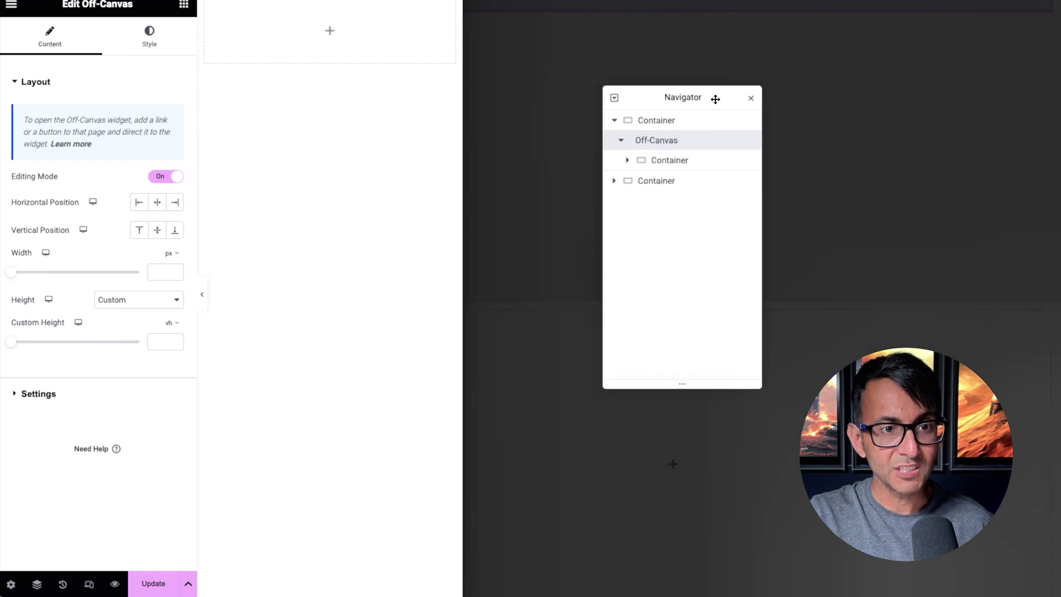
{"action": "left_click", "coordinate": [158, 204]}
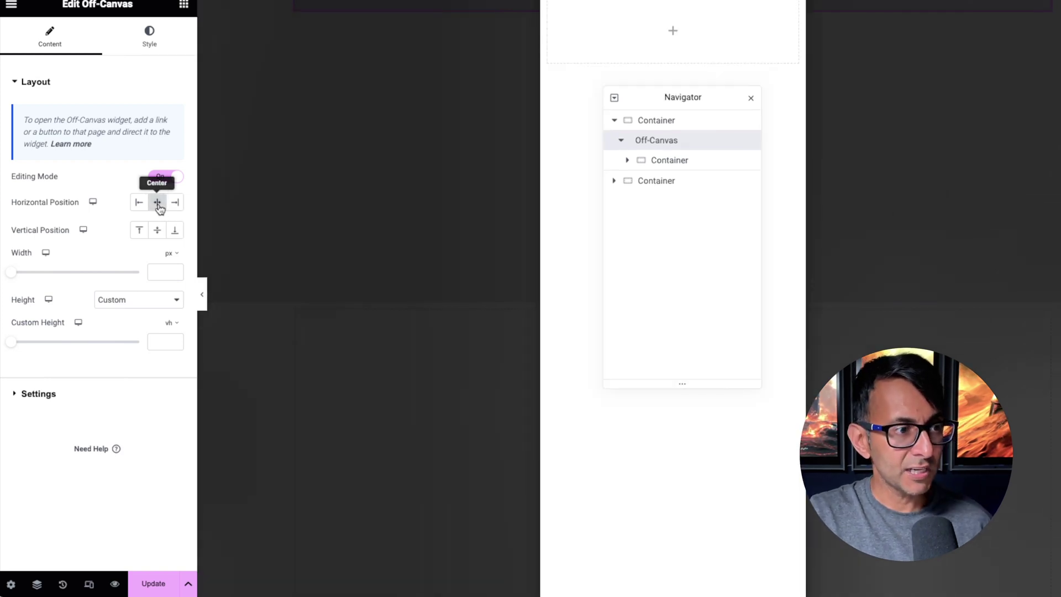
{"action": "left_click", "coordinate": [175, 204]}
{"action": "left_click", "coordinate": [141, 206]}
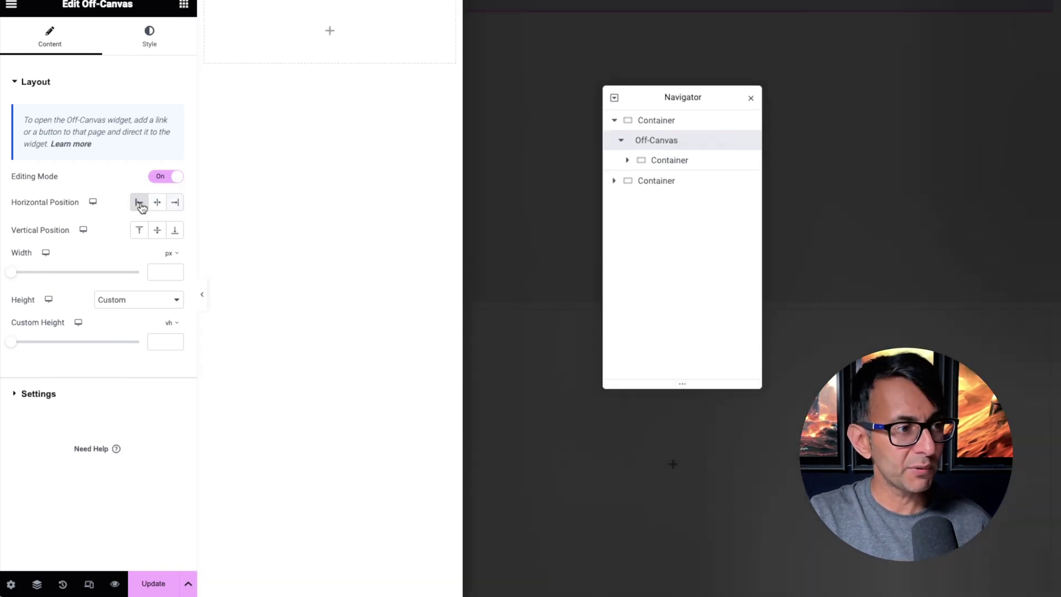
- Try the vertical positions with a 46 vh custom height, settle on Start and clear the custom height
{"action": "left_click", "coordinate": [157, 230]}
{"action": "left_click_drag", "start_coordinate": [14, 343], "coordinate": [72, 347]}
{"action": "left_click", "coordinate": [139, 230]}
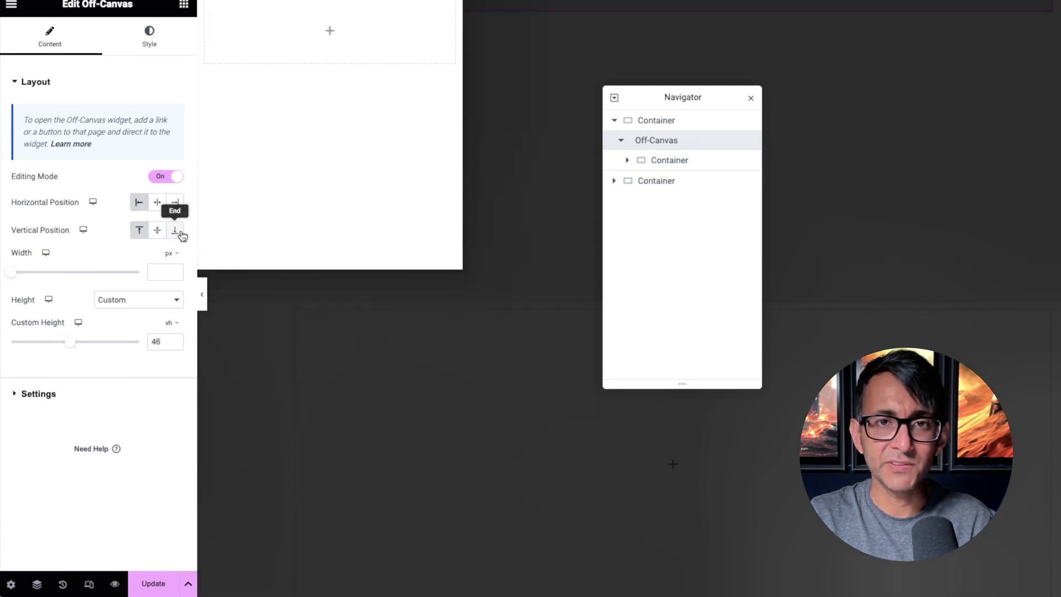
{"action": "left_click", "coordinate": [179, 232]}
{"action": "left_click", "coordinate": [157, 232]}
{"action": "left_click", "coordinate": [139, 230]}
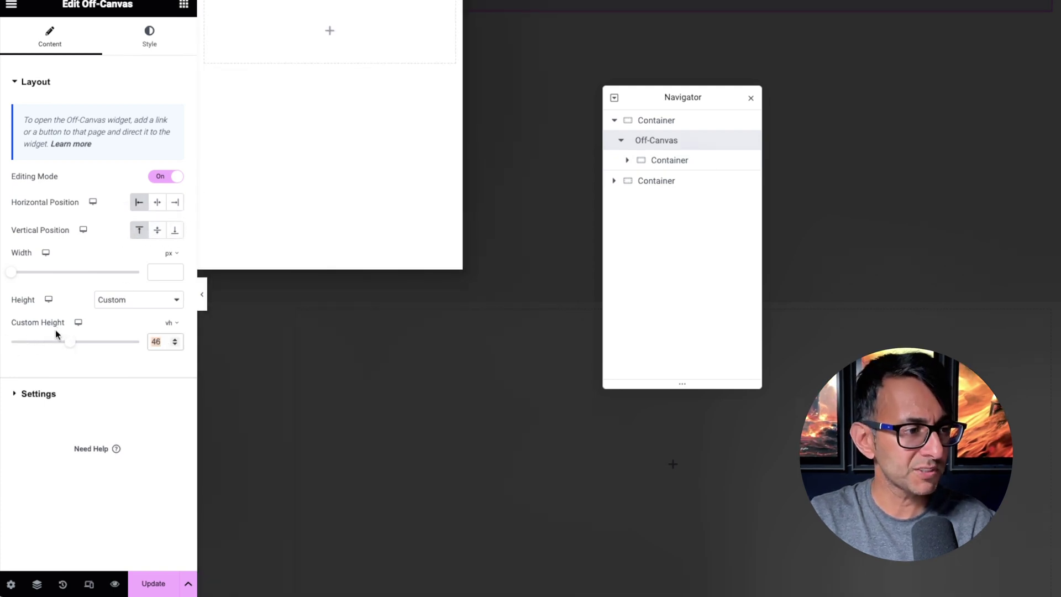
{"action": "key", "text": "BackSpace"}
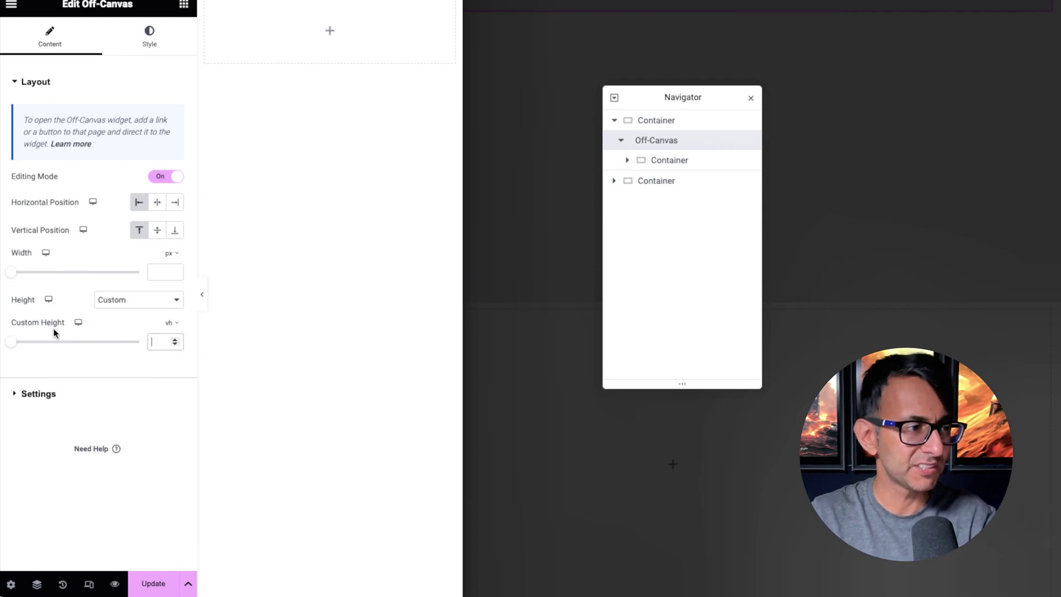
- Set the off-canvas panel's width to 400 px
{"action": "left_click_drag", "start_coordinate": [11, 272], "coordinate": [109, 283]}
{"action": "double_click", "coordinate": [166, 272]}
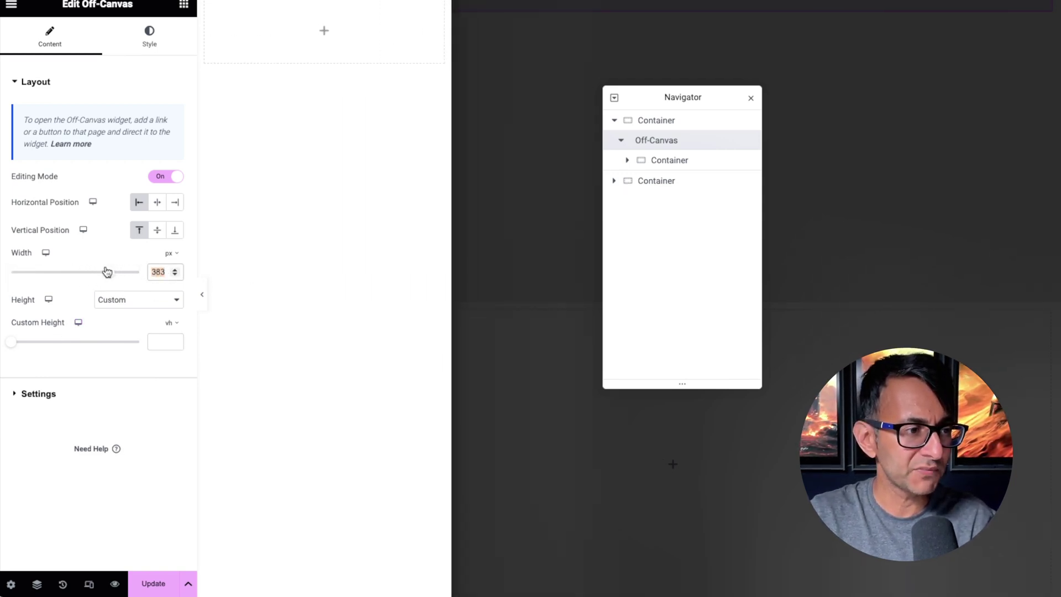
{"action": "type", "text": "400"}
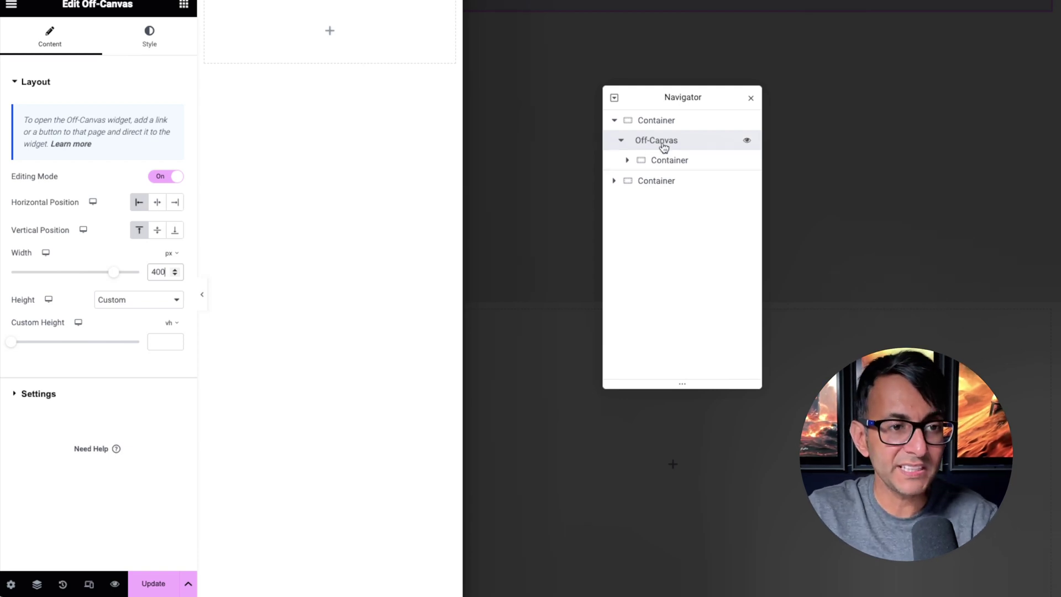
- Examine the nested container's settings and the Off-Canvas widget's overlay and background style options
{"action": "left_click_drag", "start_coordinate": [677, 142], "coordinate": [679, 156]}
{"action": "left_click", "coordinate": [679, 156]}
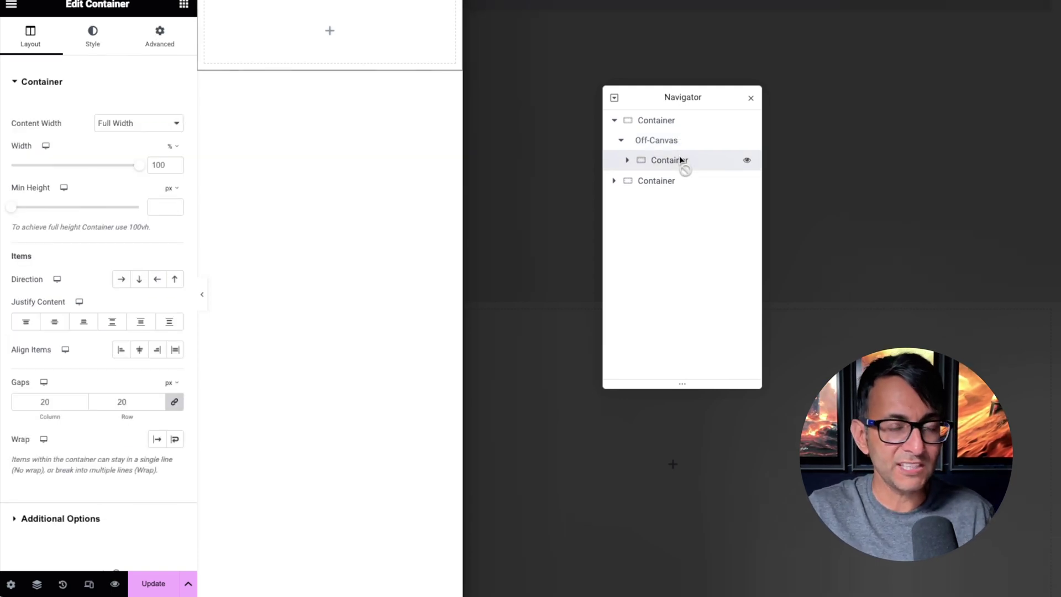
{"action": "left_click", "coordinate": [686, 144]}
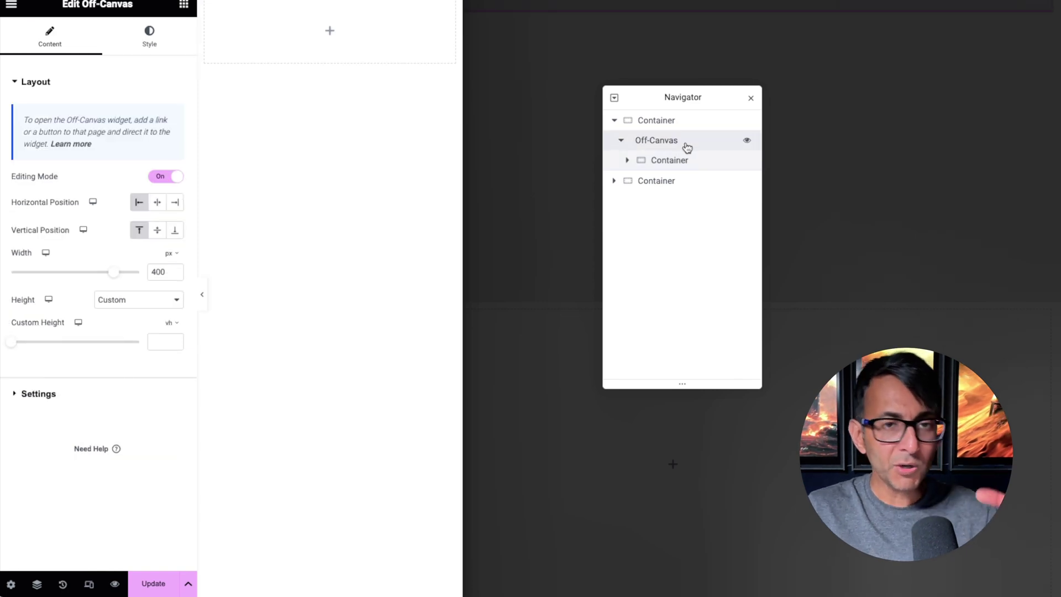
{"action": "left_click", "coordinate": [152, 43]}
{"action": "left_click", "coordinate": [88, 273]}
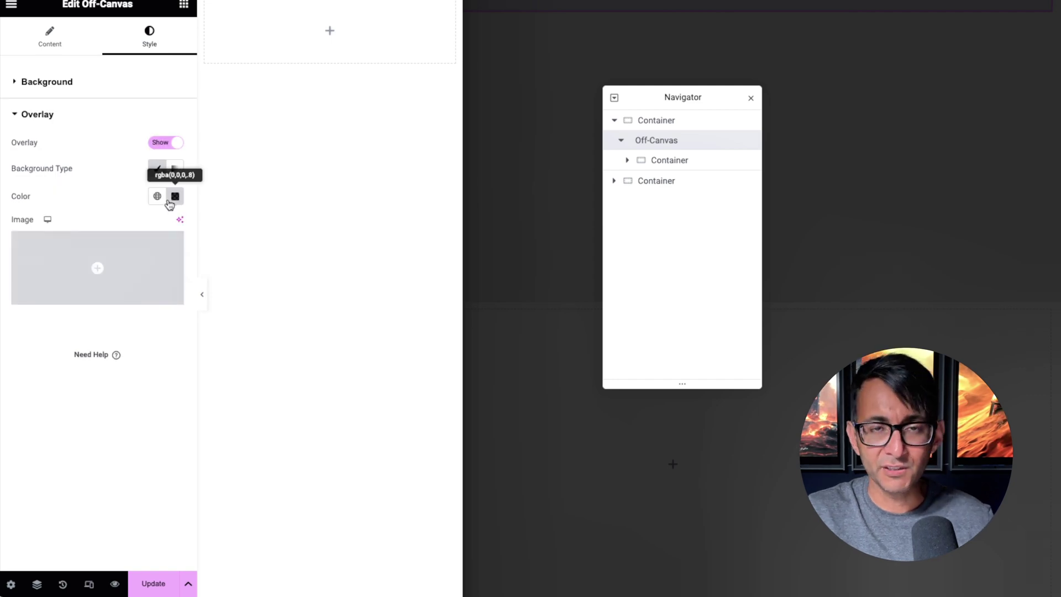
{"action": "left_click", "coordinate": [42, 82]}
- Set the off-canvas entrance animation to Fade In Left and the exit animation to Fade Out Left
{"action": "left_click", "coordinate": [48, 42]}
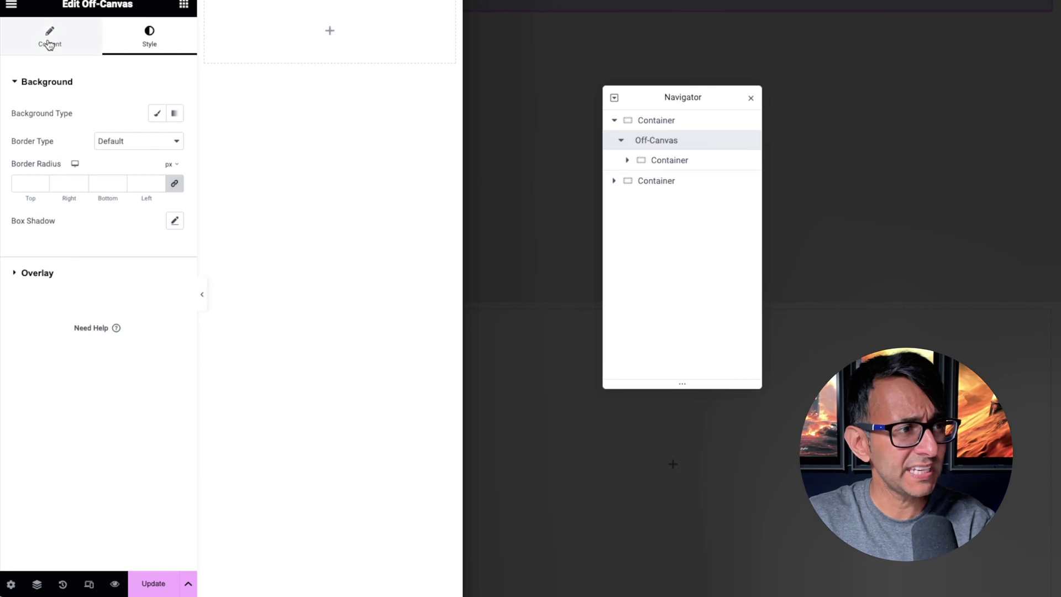
{"action": "left_click", "coordinate": [48, 395]}
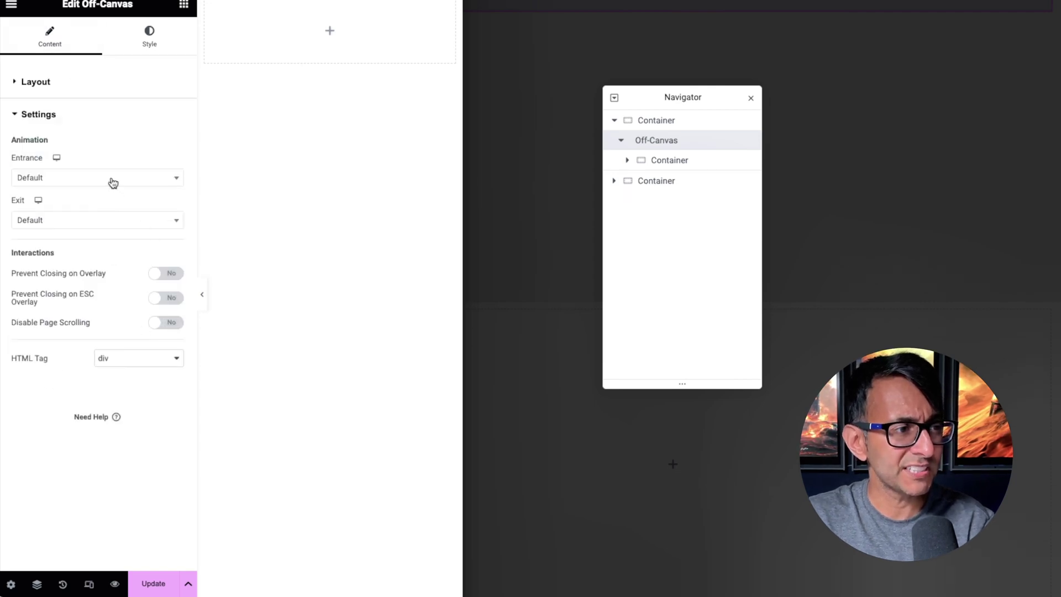
{"action": "left_click", "coordinate": [164, 184]}
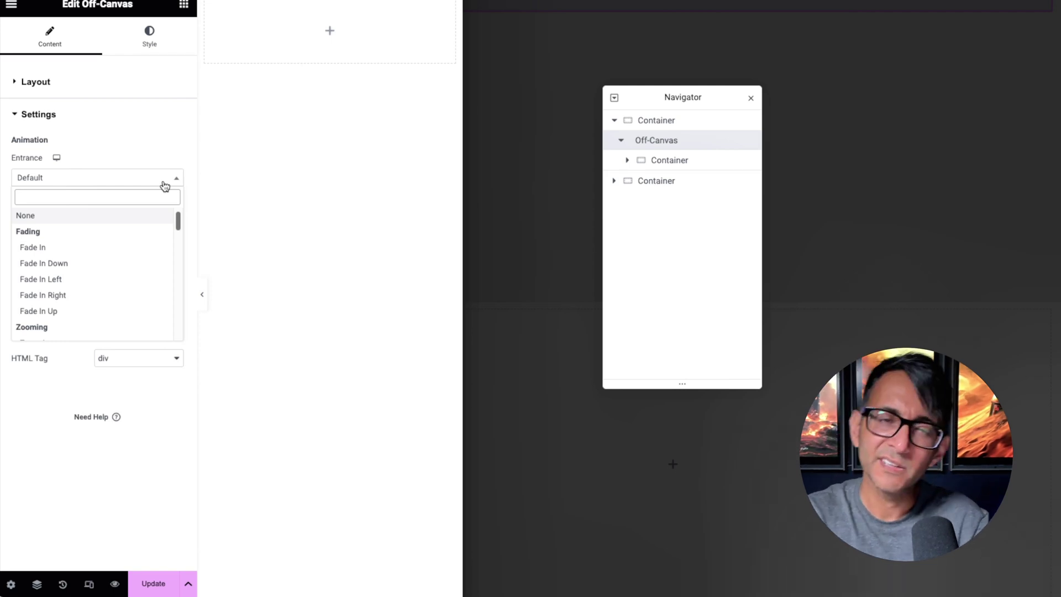
{"action": "left_click", "coordinate": [79, 285]}
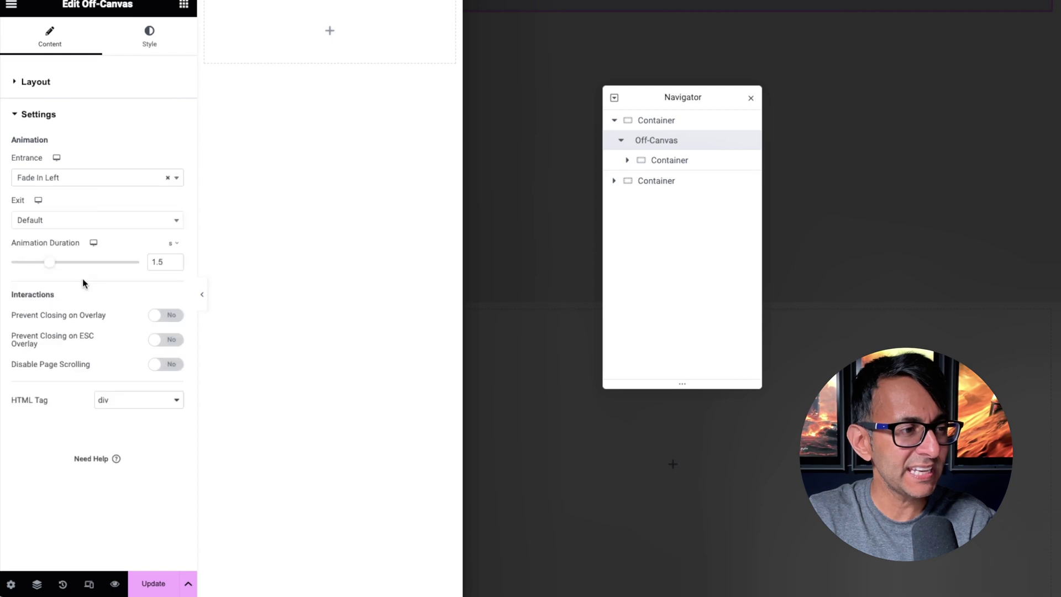
{"action": "left_click", "coordinate": [99, 220]}
{"action": "left_click", "coordinate": [75, 320]}
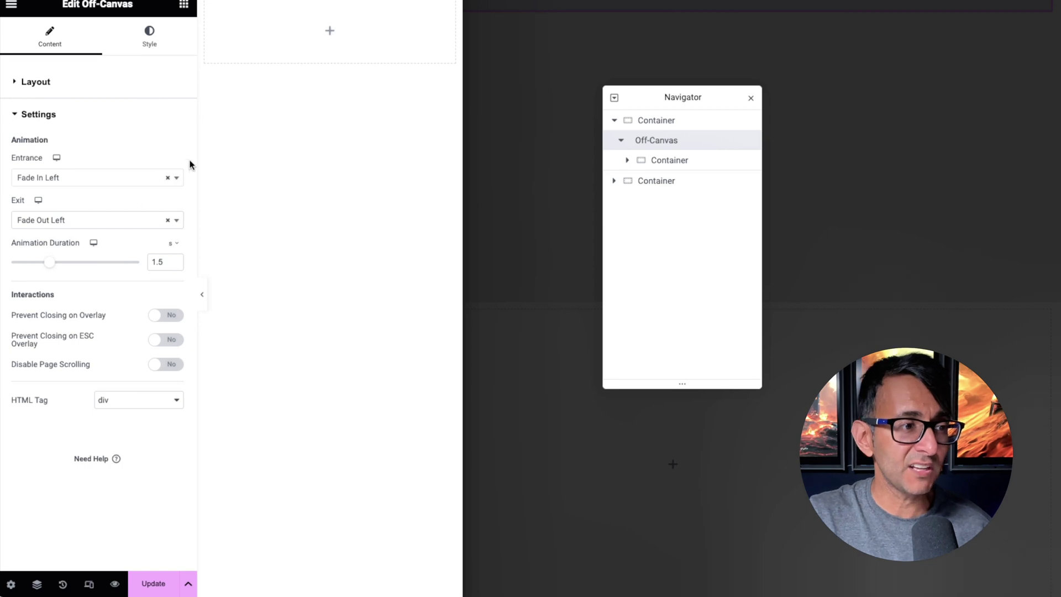
- Change the off-canvas animations to Slide In Left on entrance and Slide Out Left on exit, lasting 0.5 s
{"action": "left_click", "coordinate": [176, 178]}
{"action": "left_click", "coordinate": [101, 201]}
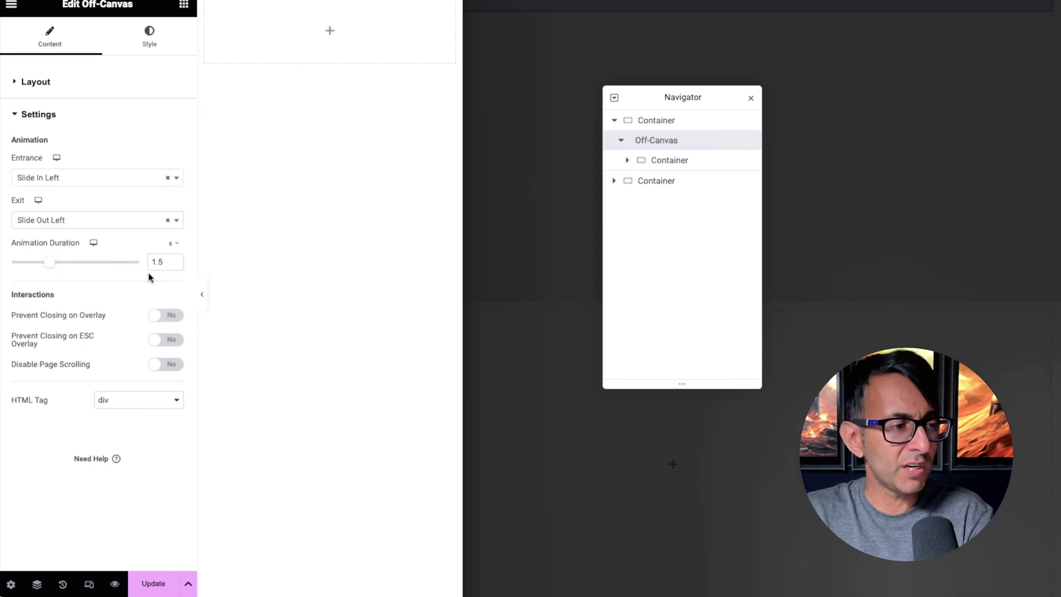
{"action": "left_click_drag", "start_coordinate": [163, 263], "coordinate": [127, 260]}
{"action": "type", "text": "0"}
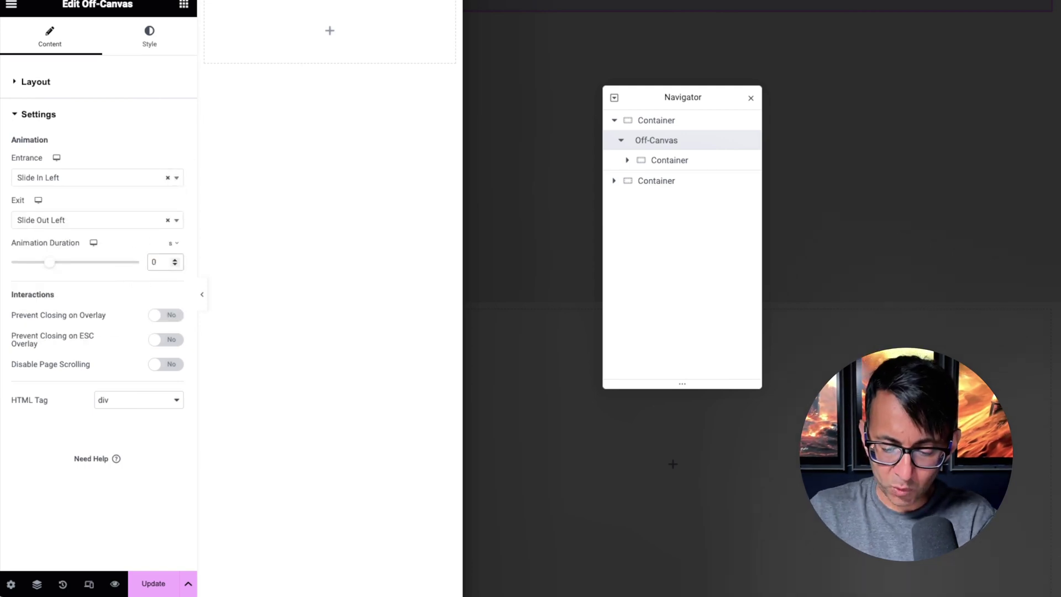
{"action": "type", "text": ".5"}
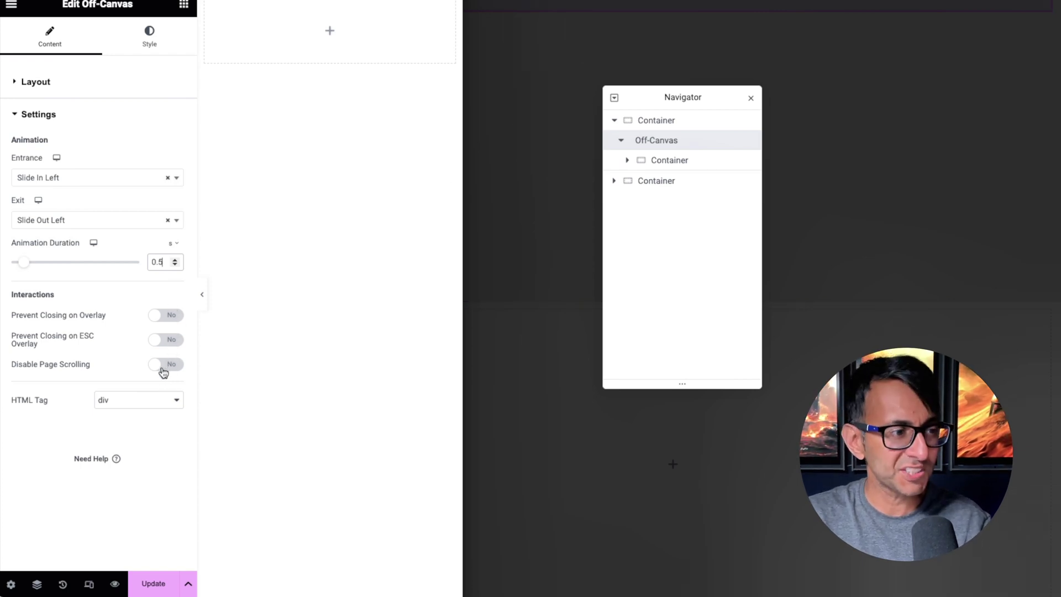
- Add a Heading widget inside the container nested in the Off-Canvas element
{"action": "left_click", "coordinate": [675, 159]}
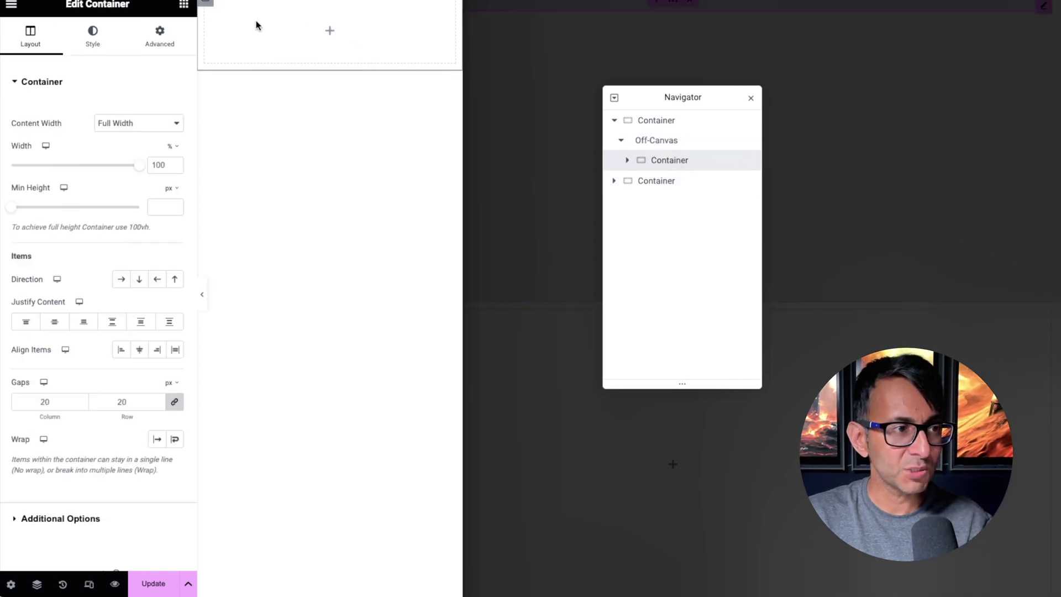
{"action": "left_click", "coordinate": [183, 5]}
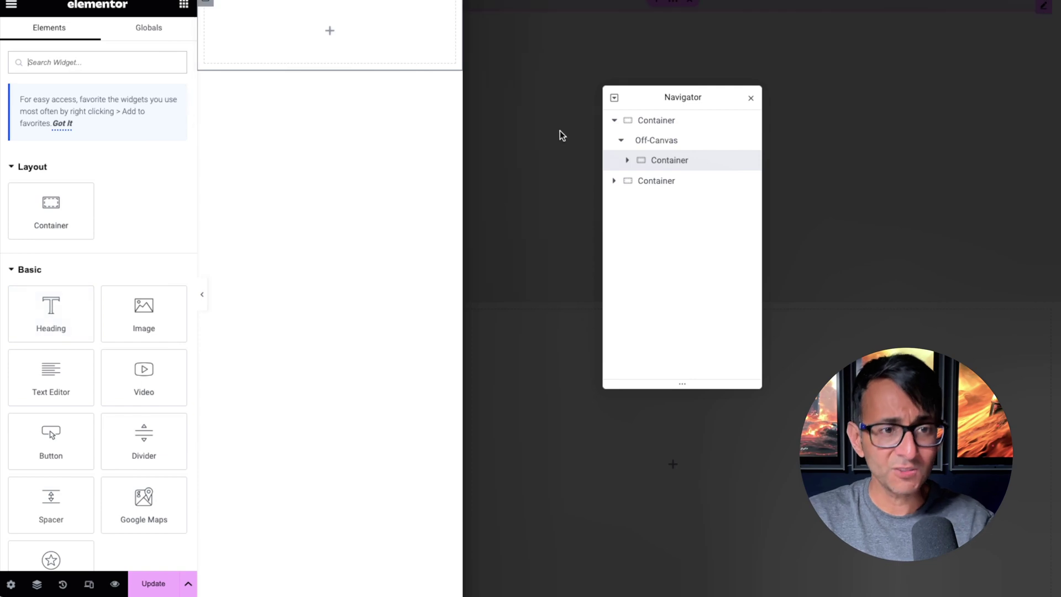
{"action": "left_click", "coordinate": [44, 307]}
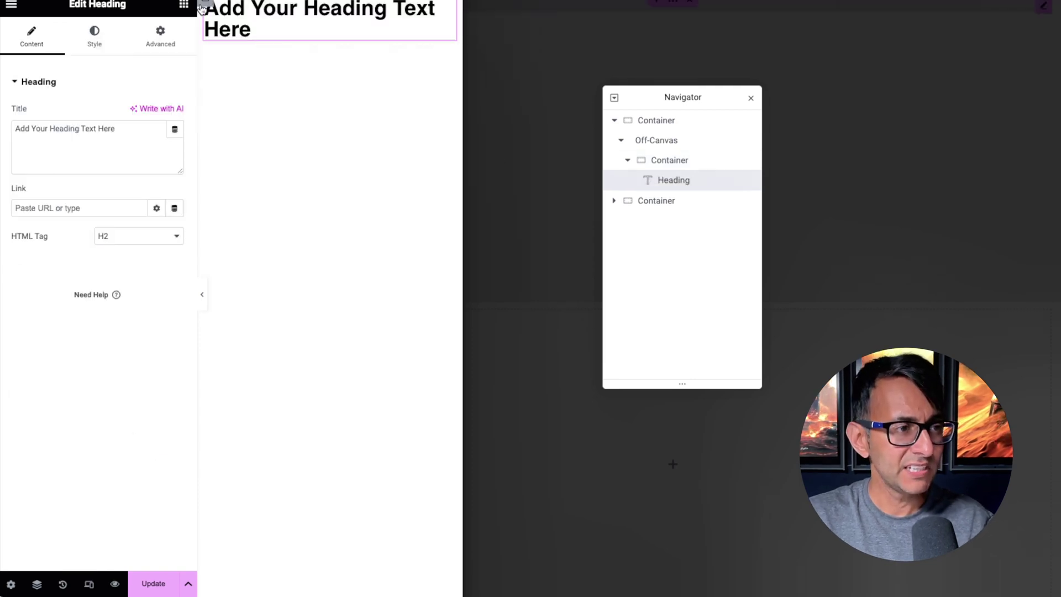
- Add a Text Editor widget and a WordPress Menu widget below the heading in the off-canvas container
{"action": "left_click", "coordinate": [184, 6]}
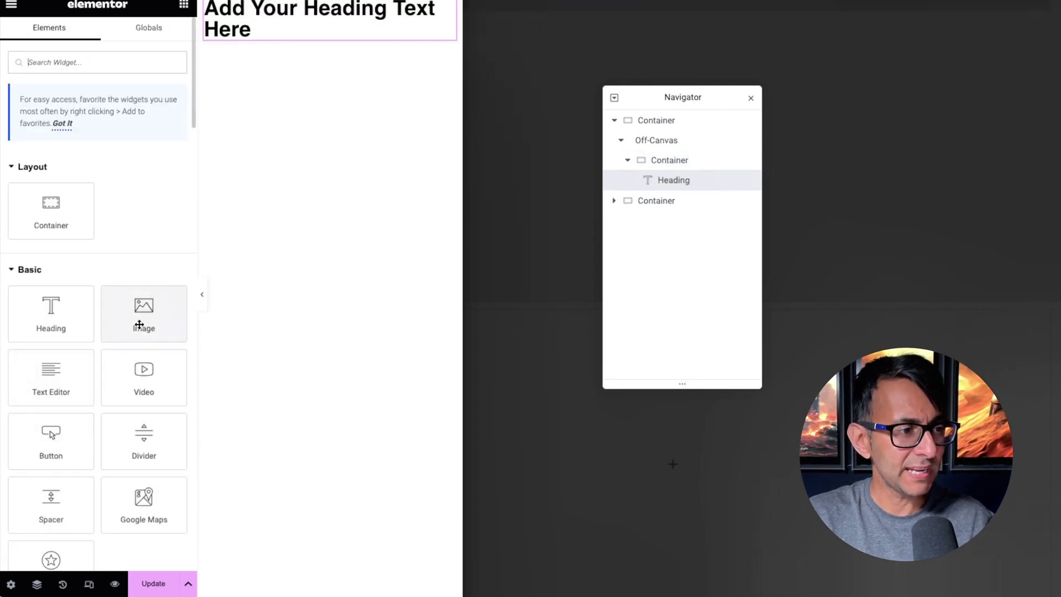
{"action": "left_click", "coordinate": [51, 378]}
{"action": "left_click", "coordinate": [183, 5]}
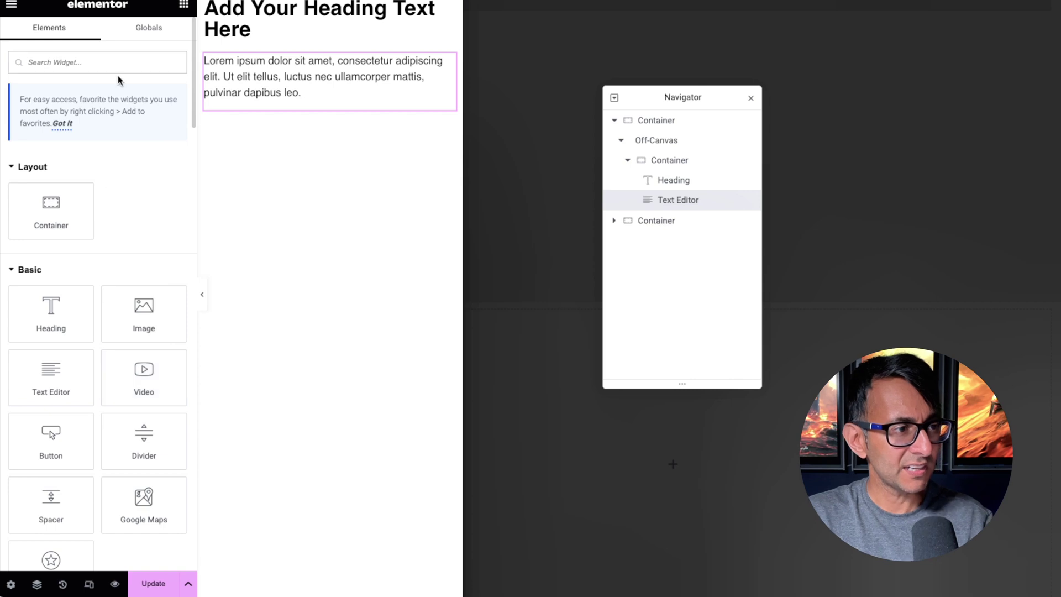
{"action": "left_click_drag", "start_coordinate": [140, 140], "coordinate": [447, 151]}
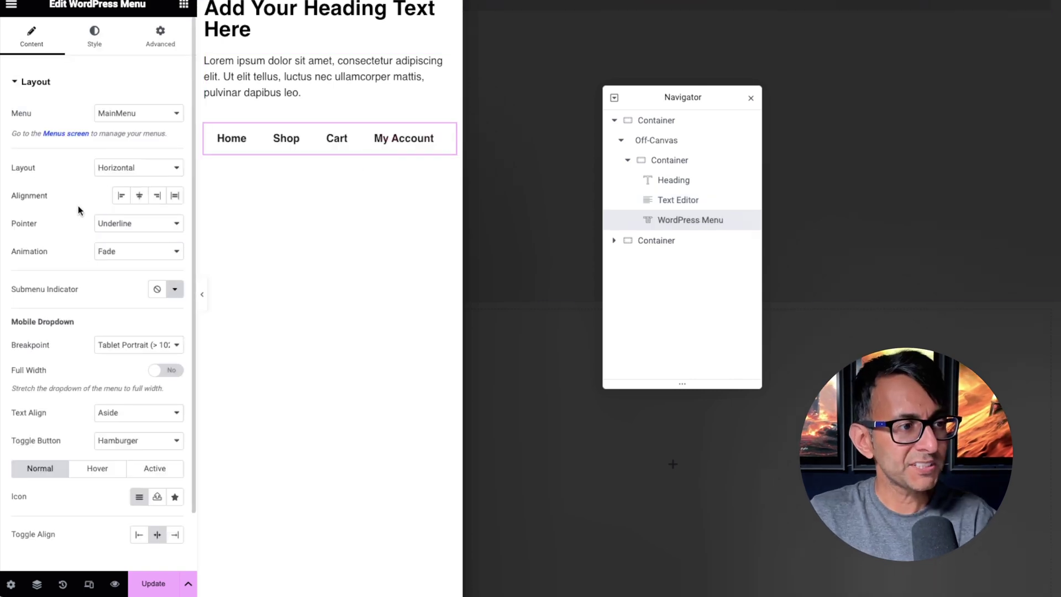
- Set the WordPress Menu's layout to Vertical and its mobile dropdown breakpoint to None
{"action": "left_click", "coordinate": [130, 168]}
{"action": "left_click", "coordinate": [136, 184]}
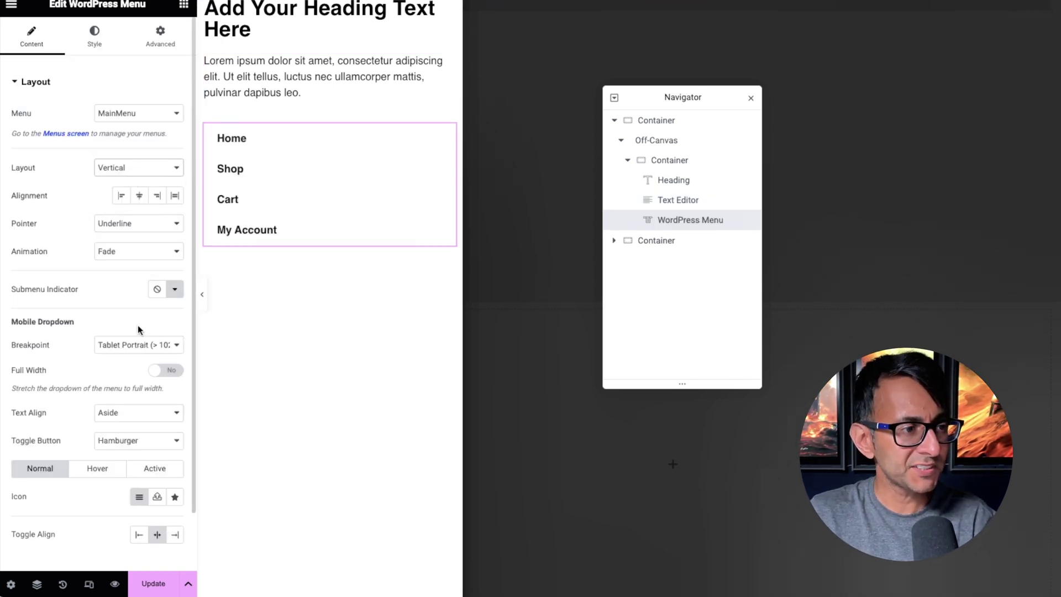
{"action": "left_click", "coordinate": [132, 347]}
{"action": "key", "text": "Escape"}
{"action": "left_click", "coordinate": [131, 356]}
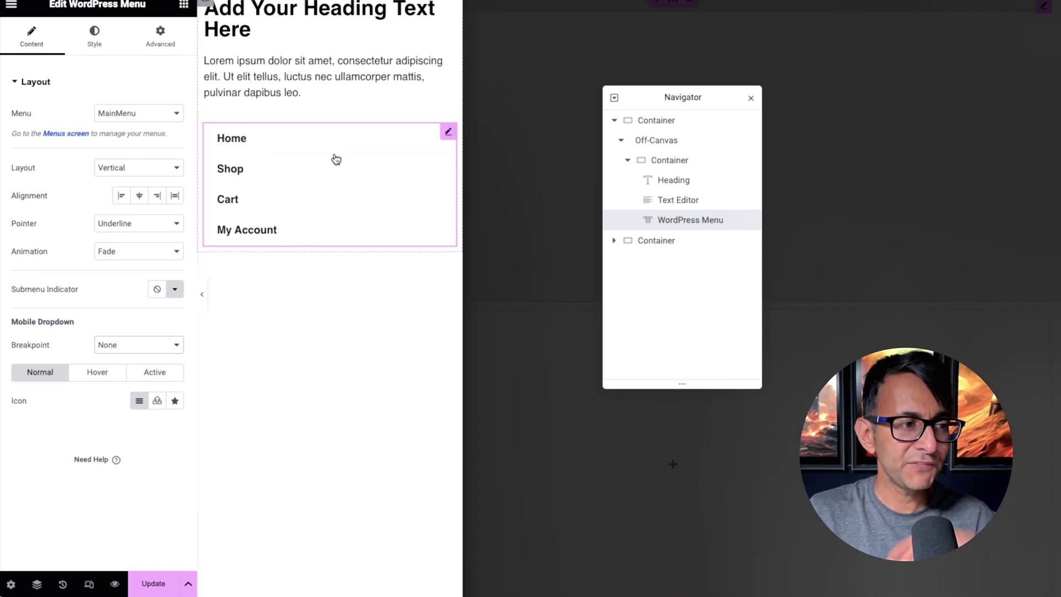
- Change the menu's mobile dropdown breakpoint to Mobile Portrait and finally to Tablet Portrait
{"action": "left_click", "coordinate": [118, 347]}
{"action": "left_click", "coordinate": [137, 320]}
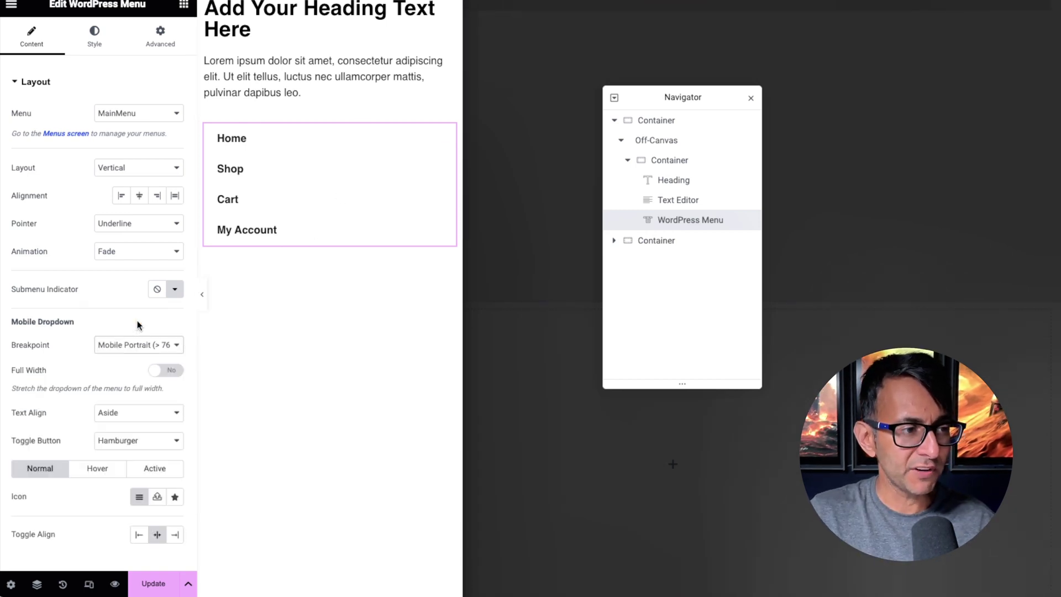
{"action": "left_click", "coordinate": [127, 355]}
{"action": "left_click", "coordinate": [127, 359]}
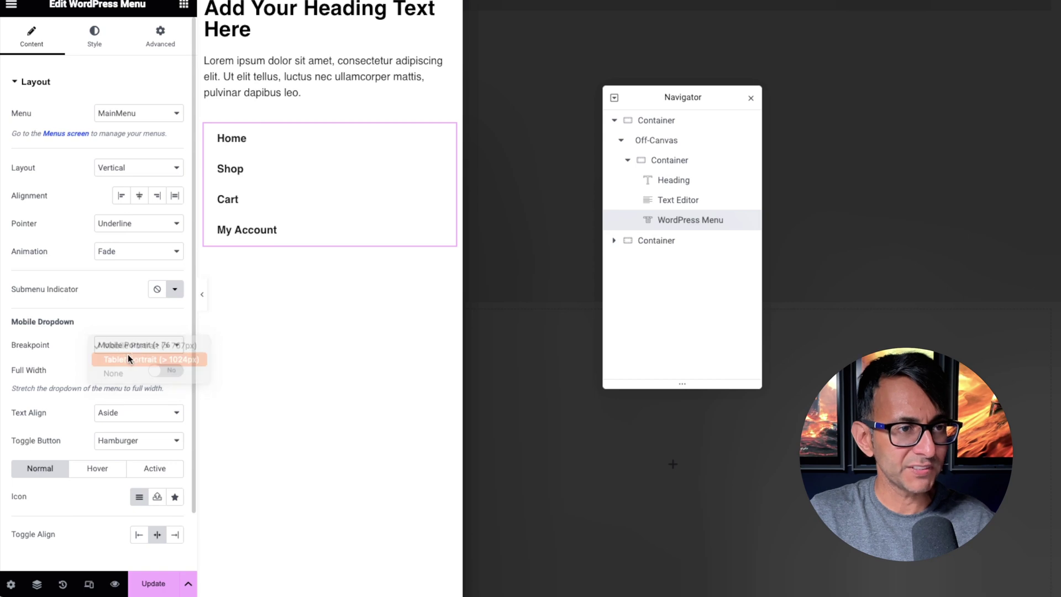
- Preview the panel at mobile size, set the menu's dropdown breakpoint to None, and return to the desktop view
{"action": "left_click", "coordinate": [89, 584]}
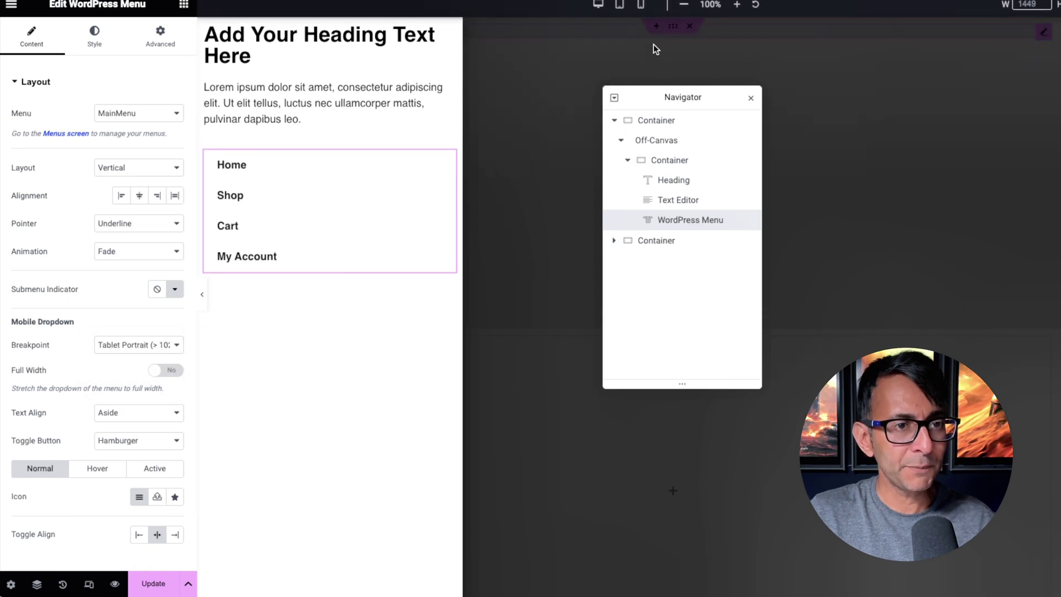
{"action": "left_click", "coordinate": [641, 4]}
{"action": "left_click_drag", "start_coordinate": [717, 101], "coordinate": [466, 278]}
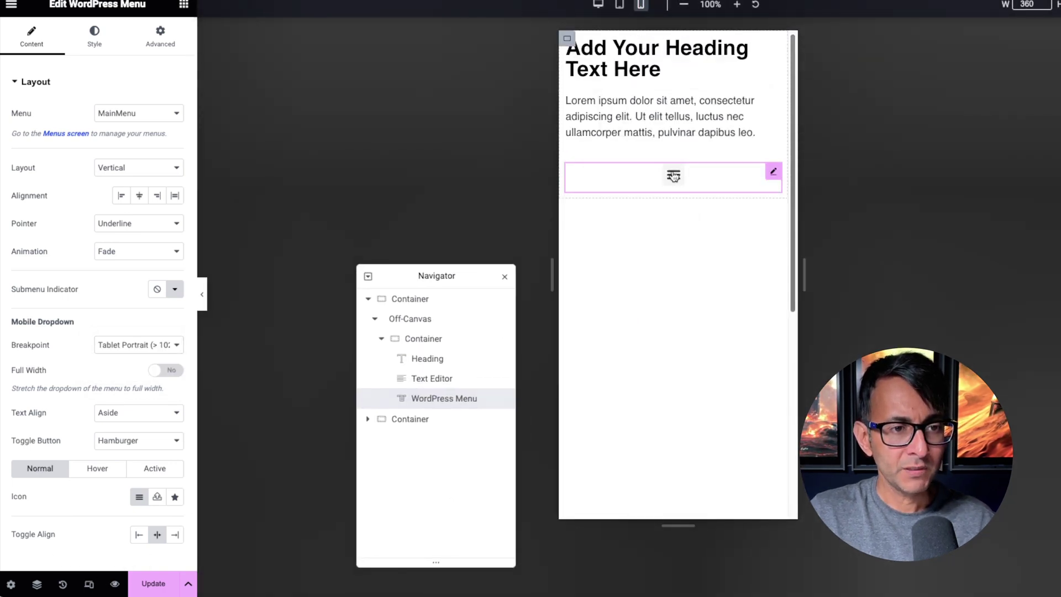
{"action": "left_click", "coordinate": [133, 345]}
{"action": "left_click", "coordinate": [125, 361]}
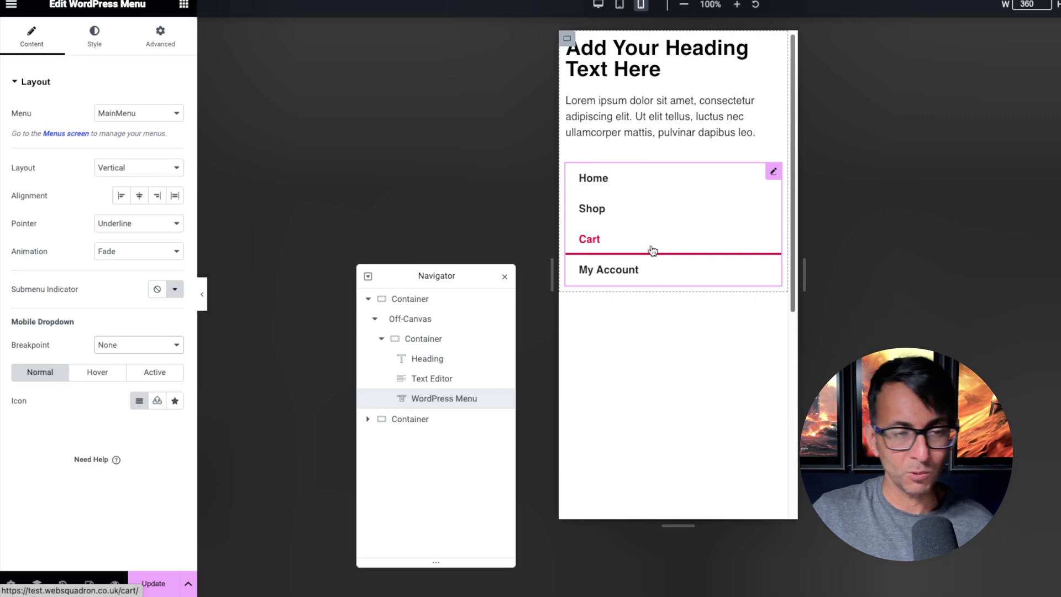
{"action": "left_click", "coordinate": [598, 4]}
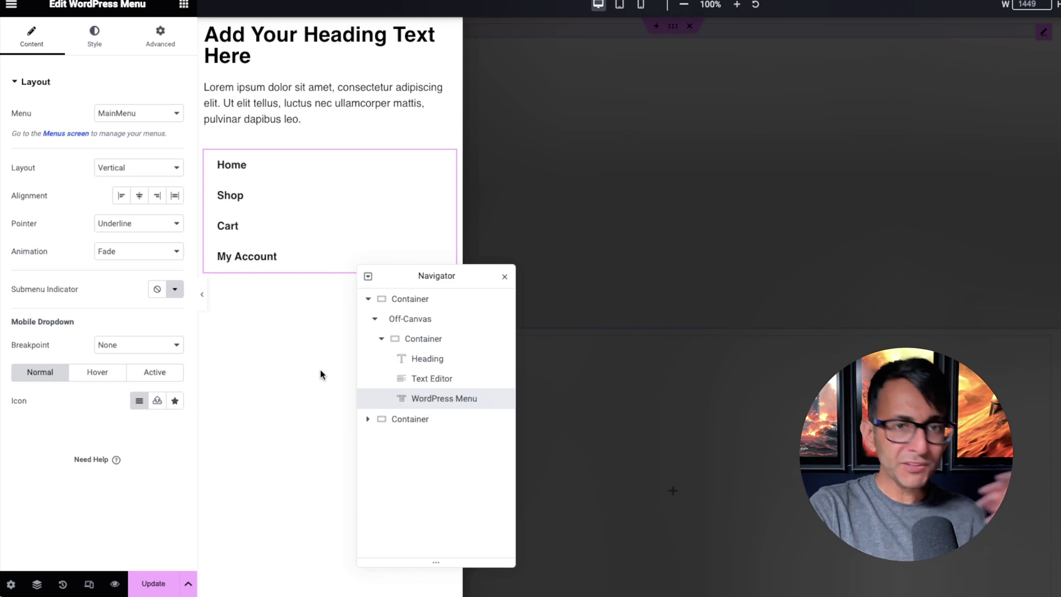
{"action": "left_click", "coordinate": [320, 369]}
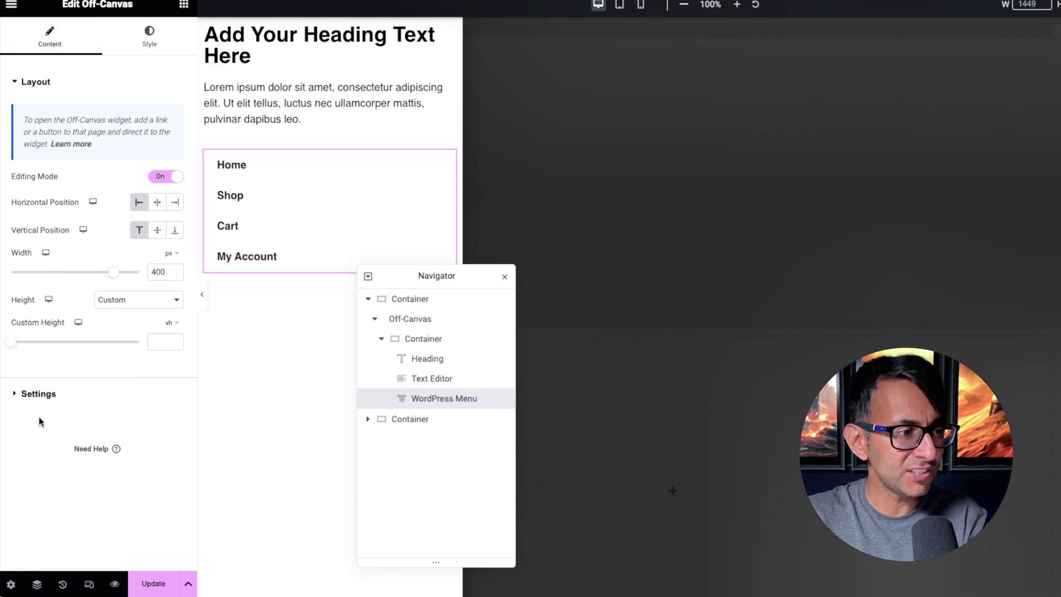
{"action": "left_click", "coordinate": [40, 394]}
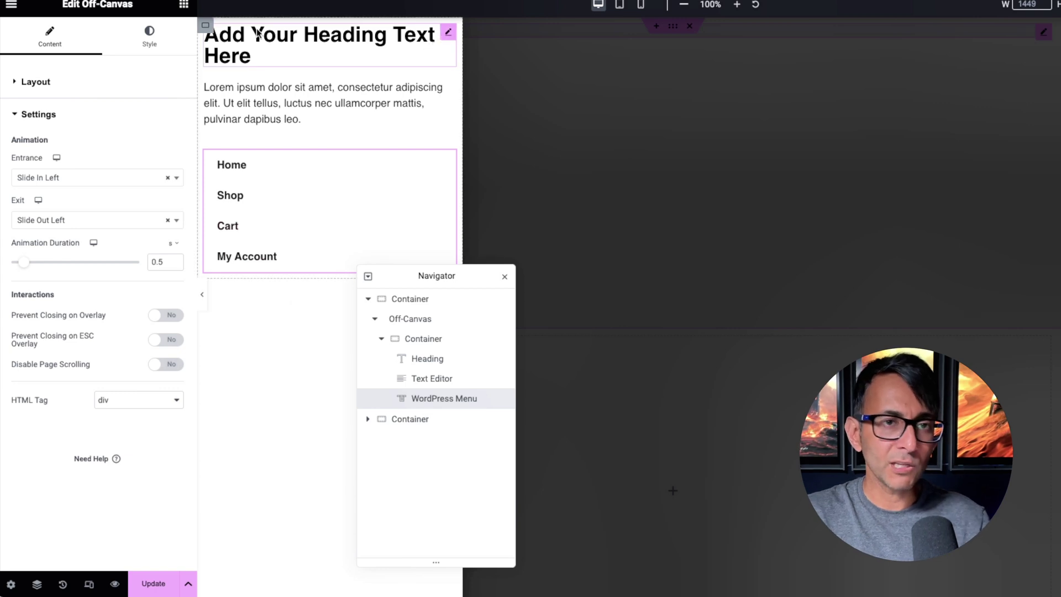
- Add an Icon widget above the heading in the off-canvas container and align it right
{"action": "left_click", "coordinate": [184, 4]}
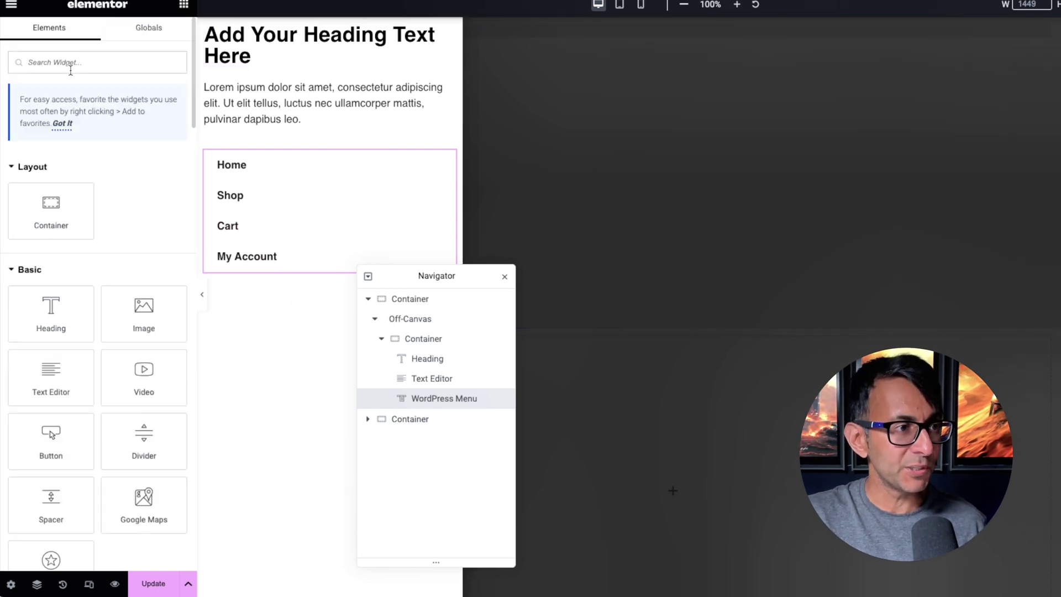
{"action": "type", "text": "icon"}
{"action": "left_click_drag", "start_coordinate": [49, 182], "coordinate": [463, 360]}
{"action": "left_click", "coordinate": [97, 36]}
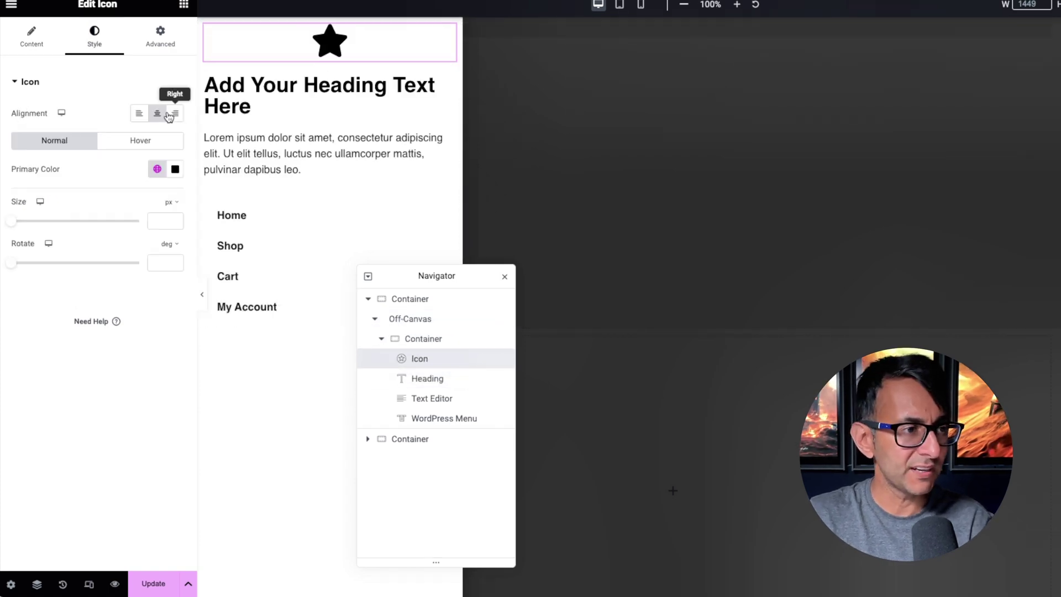
{"action": "left_click", "coordinate": [176, 114]}
- Replace the star with the Times icon from the icon library
{"action": "left_click", "coordinate": [31, 36]}
{"action": "left_click", "coordinate": [143, 146]}
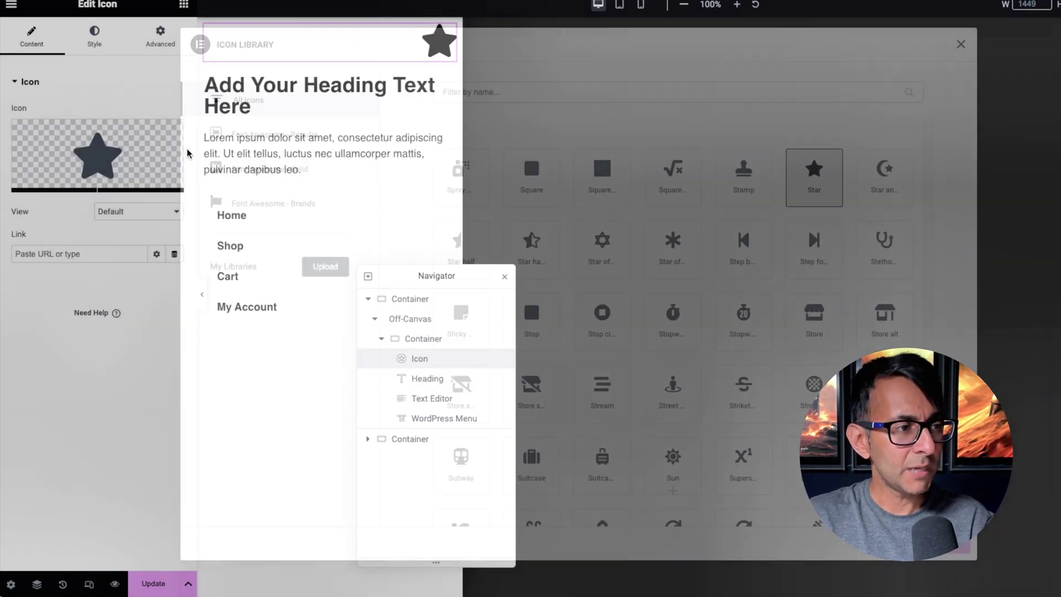
{"action": "left_click", "coordinate": [653, 93]}
{"action": "type", "text": "times"}
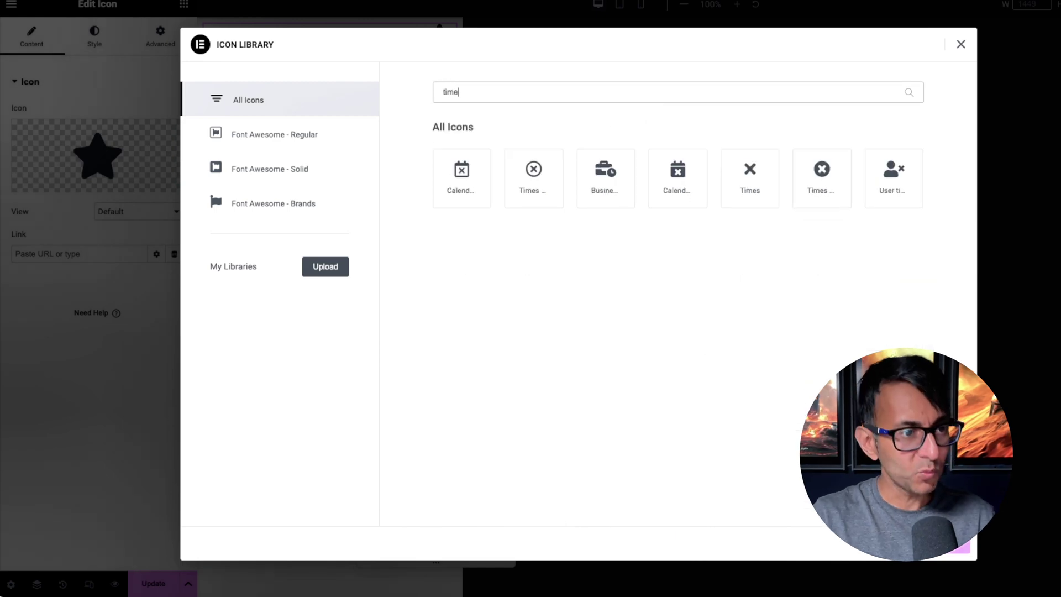
{"action": "left_click", "coordinate": [677, 171]}
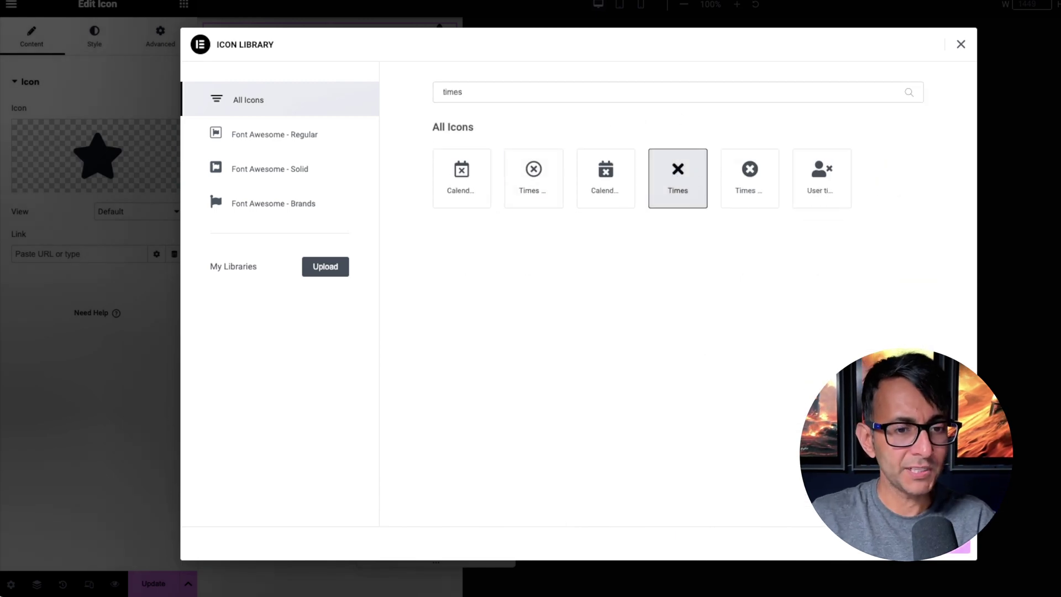
{"action": "left_click", "coordinate": [958, 547]}
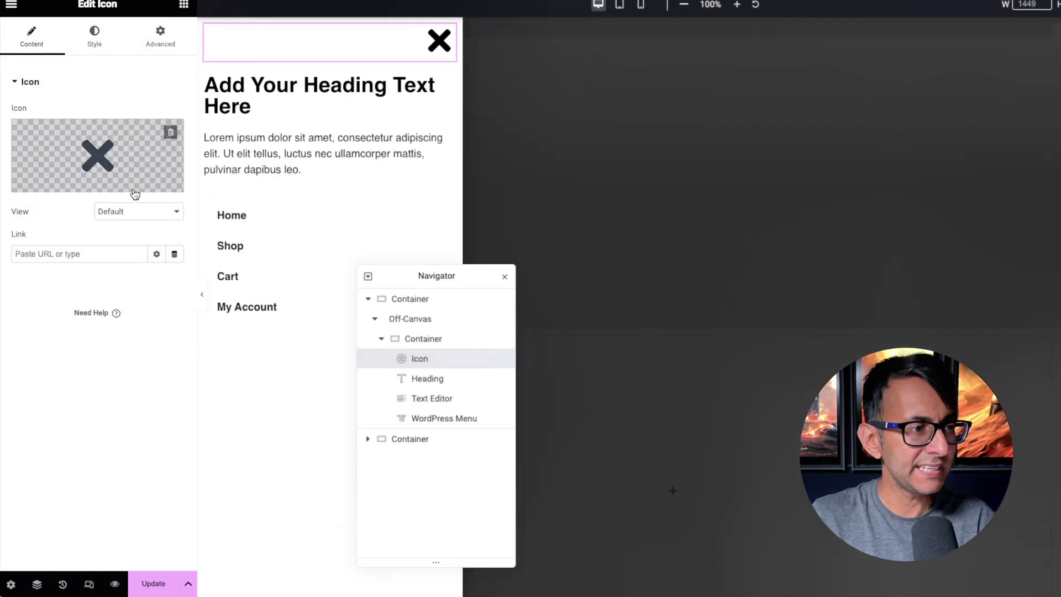
- Set the Times icon's size to 26 px
{"action": "left_click", "coordinate": [95, 36]}
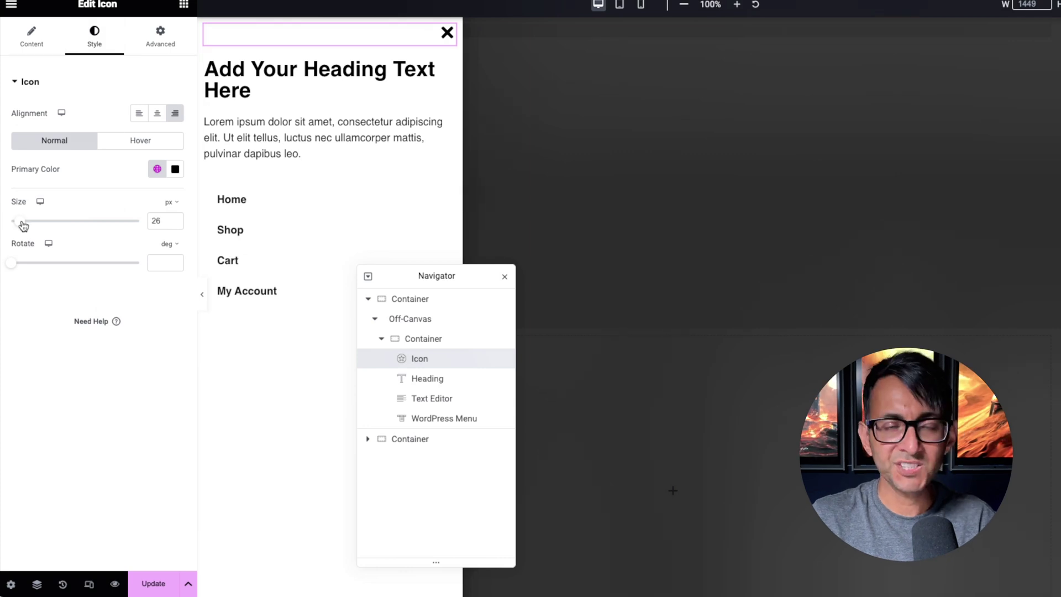
{"action": "left_click", "coordinate": [12, 6]}
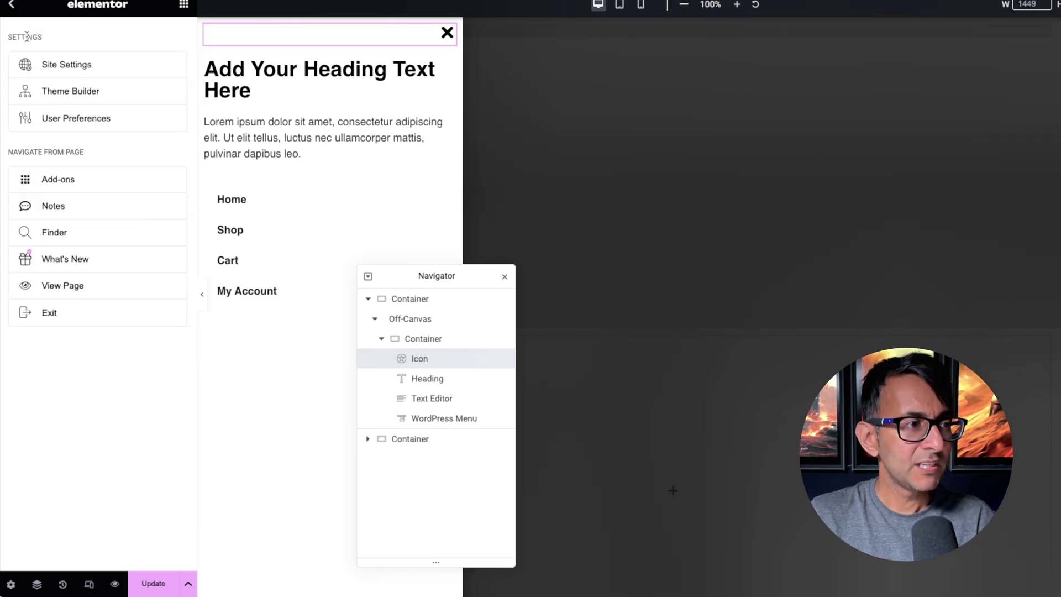
{"action": "left_click", "coordinate": [449, 38]}
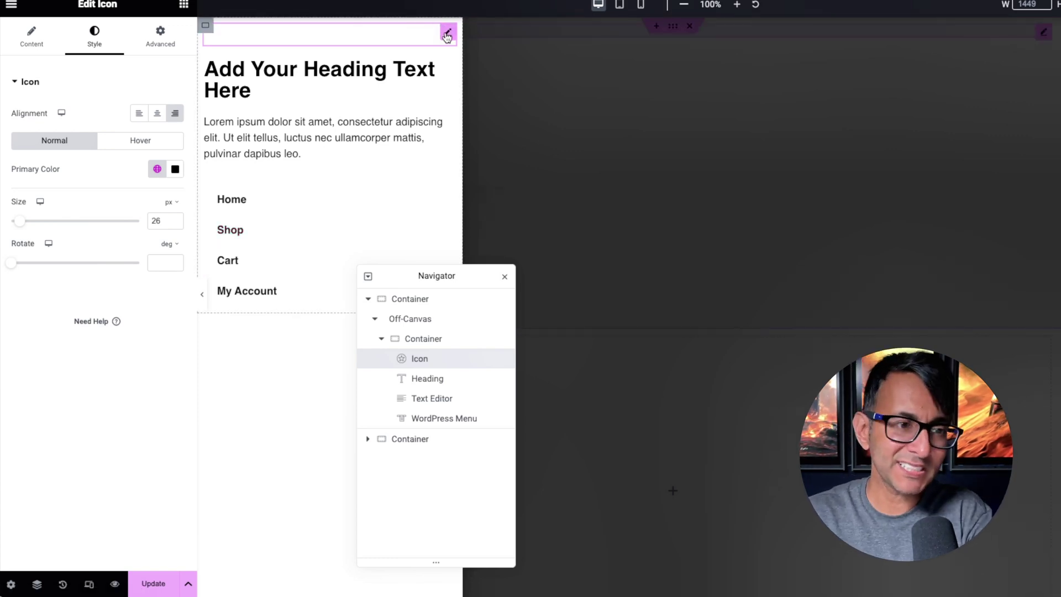
- Assign the Off-Canvas action as the Times icon's dynamic link
{"action": "left_click", "coordinate": [33, 36]}
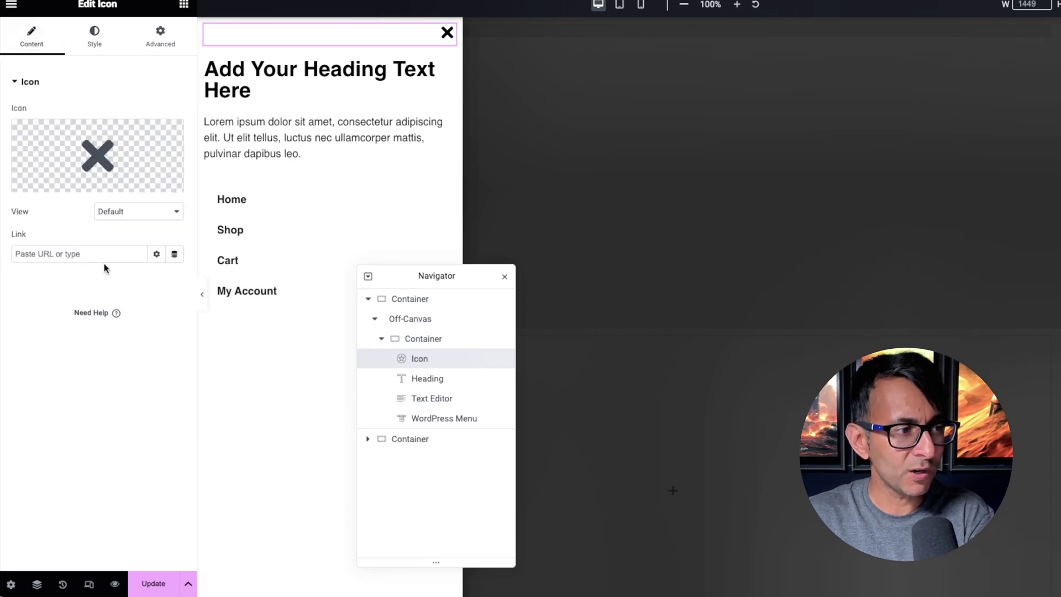
{"action": "left_click", "coordinate": [173, 258]}
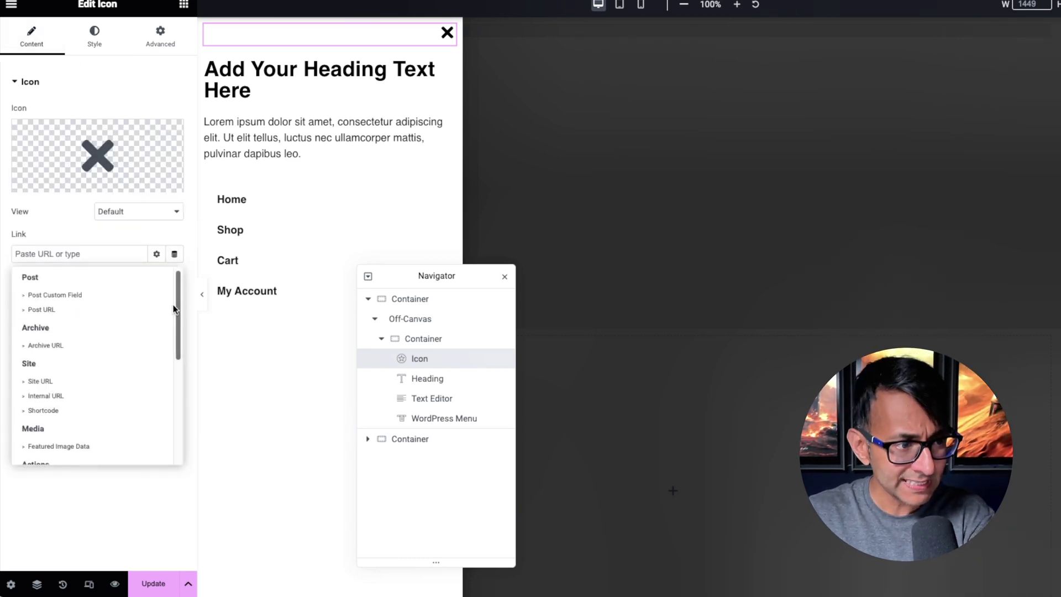
{"action": "scroll", "coordinate": [180, 331], "scroll_direction": "down", "scroll_amount": 2}
{"action": "scroll", "coordinate": [181, 332], "scroll_direction": "down", "scroll_amount": 2}
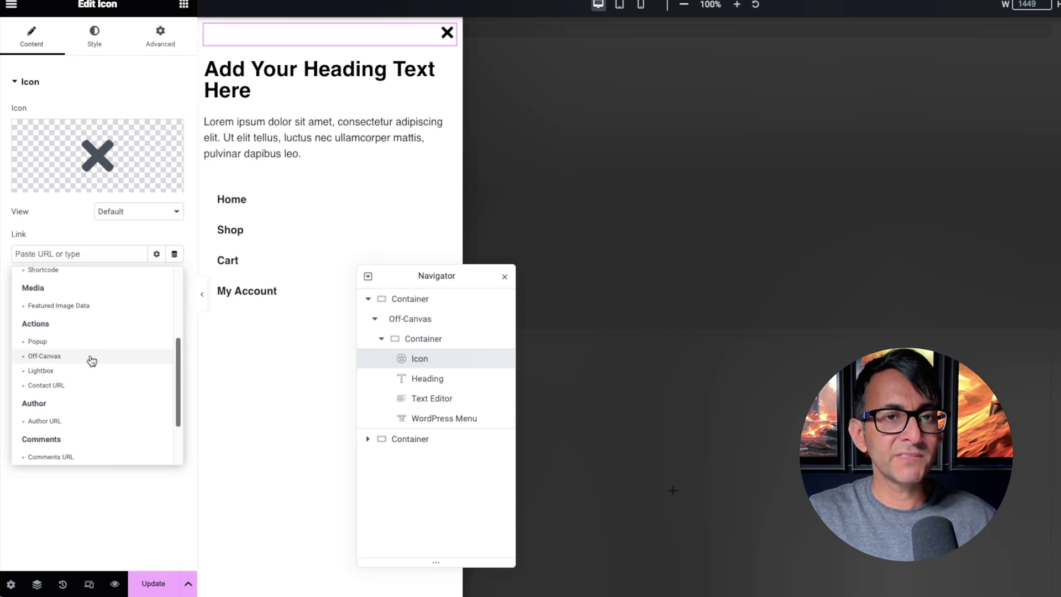
{"action": "left_click", "coordinate": [44, 356]}
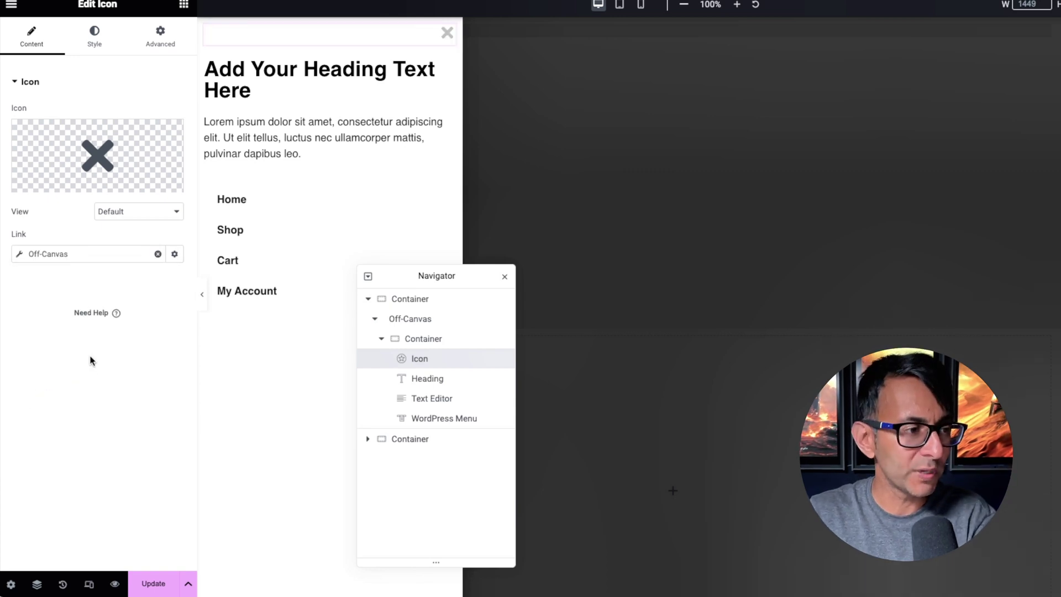
- Configure the icon's link to use the Close Off-Canvas action on the Off-Canvas 1 widget
{"action": "left_click", "coordinate": [18, 256]}
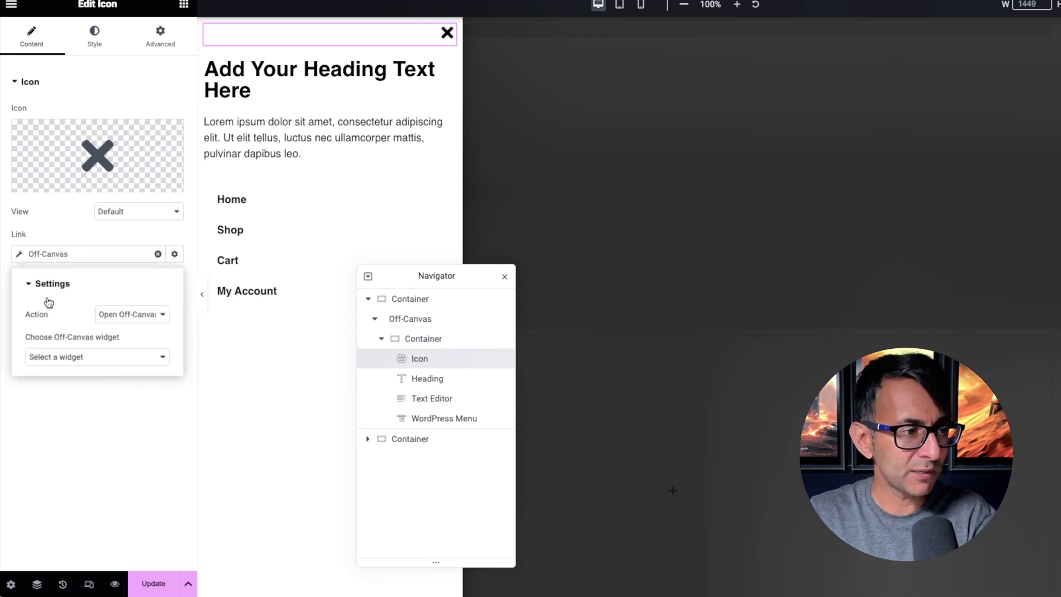
{"action": "left_click", "coordinate": [149, 314]}
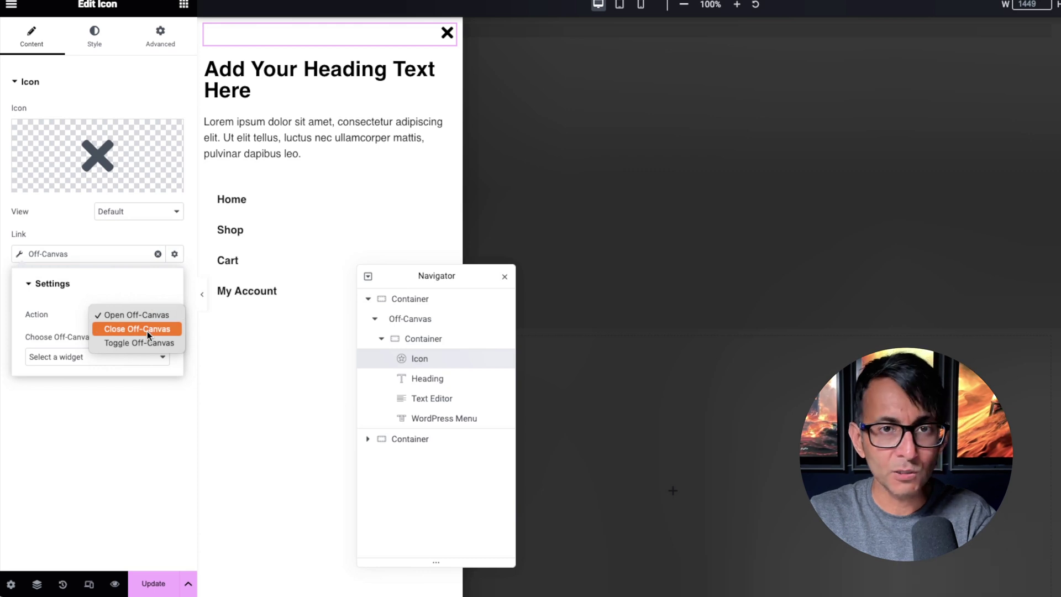
{"action": "left_click", "coordinate": [147, 329]}
{"action": "left_click", "coordinate": [128, 358]}
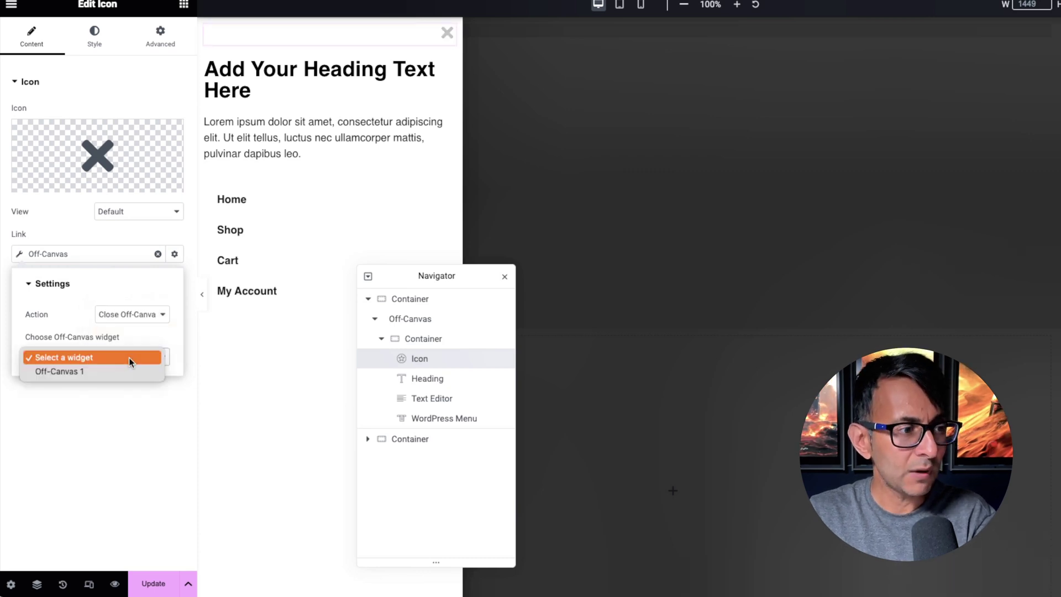
{"action": "left_click", "coordinate": [108, 370]}
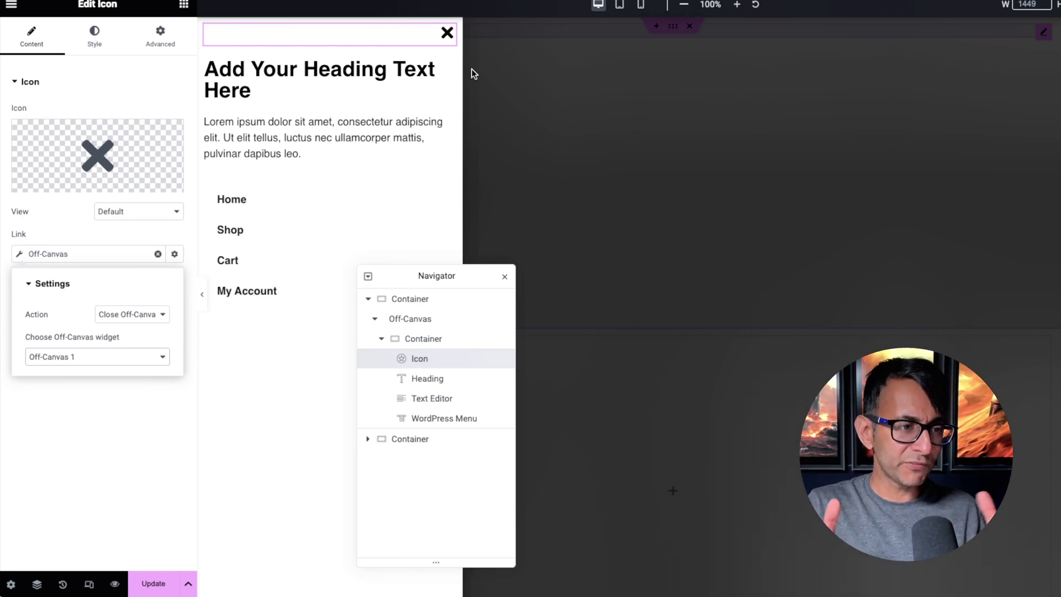
- Check the panel at mobile size, return to the desktop view, and save the page changes
{"action": "left_click", "coordinate": [641, 5]}
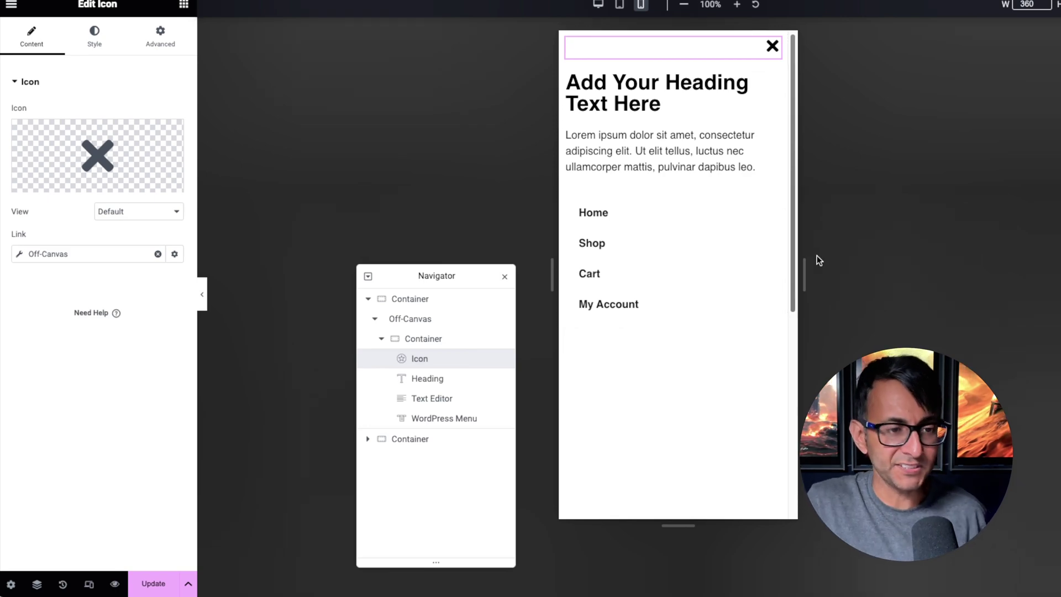
{"action": "left_click", "coordinate": [598, 4]}
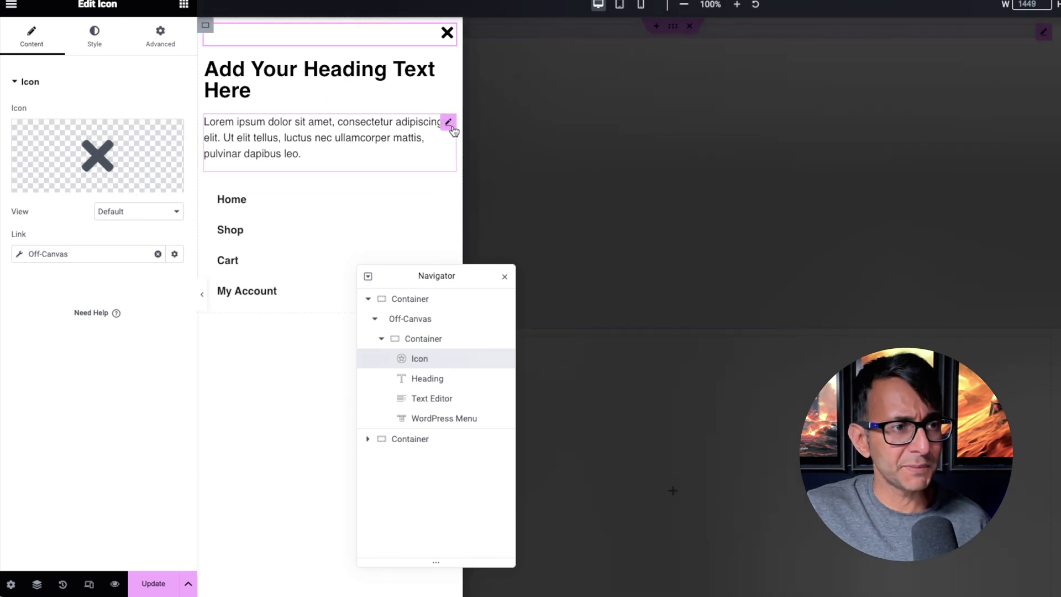
{"action": "left_click", "coordinate": [154, 589]}
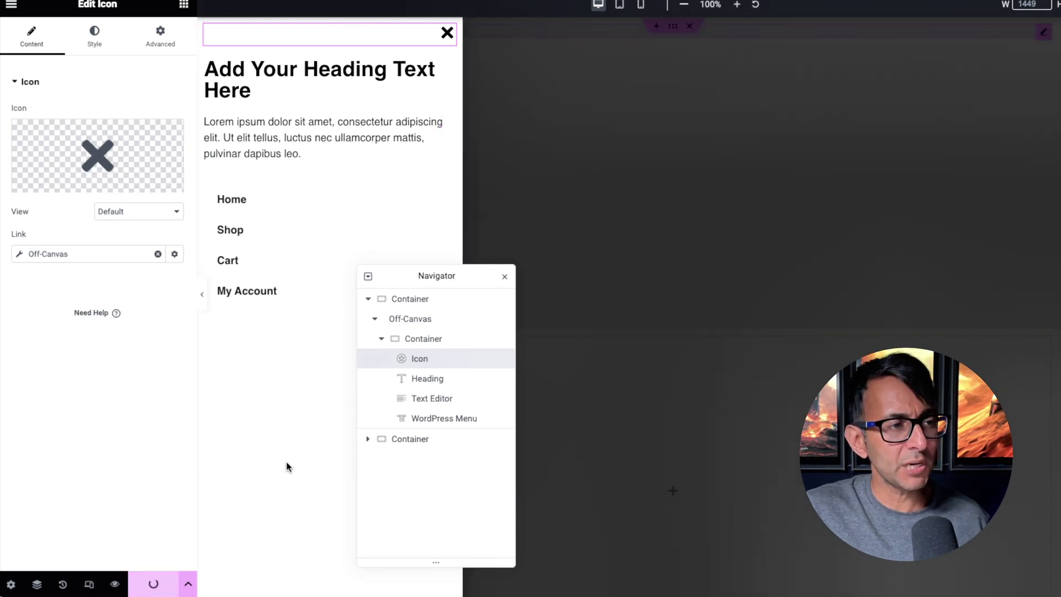
- Turn off Editing Mode for the Off-Canvas widget
{"action": "left_click", "coordinate": [464, 209]}
{"action": "left_click", "coordinate": [161, 178]}
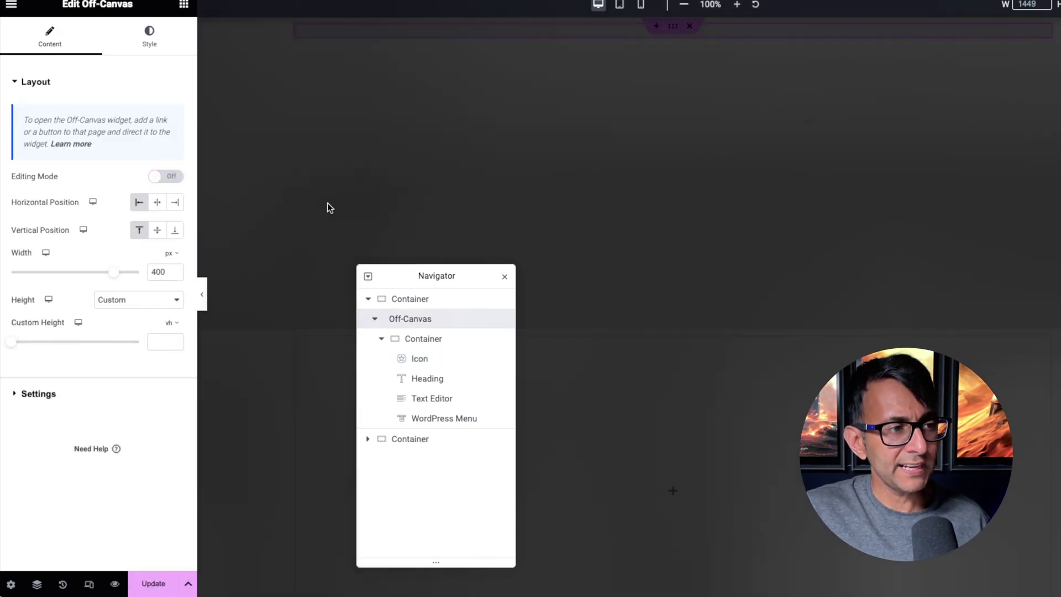
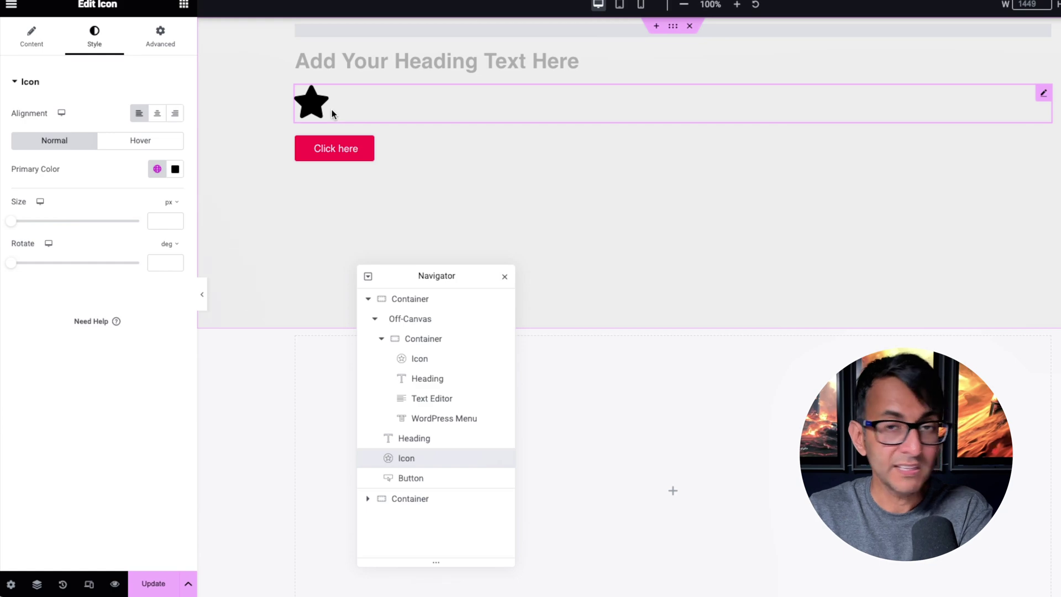
- Replace the star icon below the page heading with the Bars icon from the icon library
{"action": "left_click", "coordinate": [30, 35]}
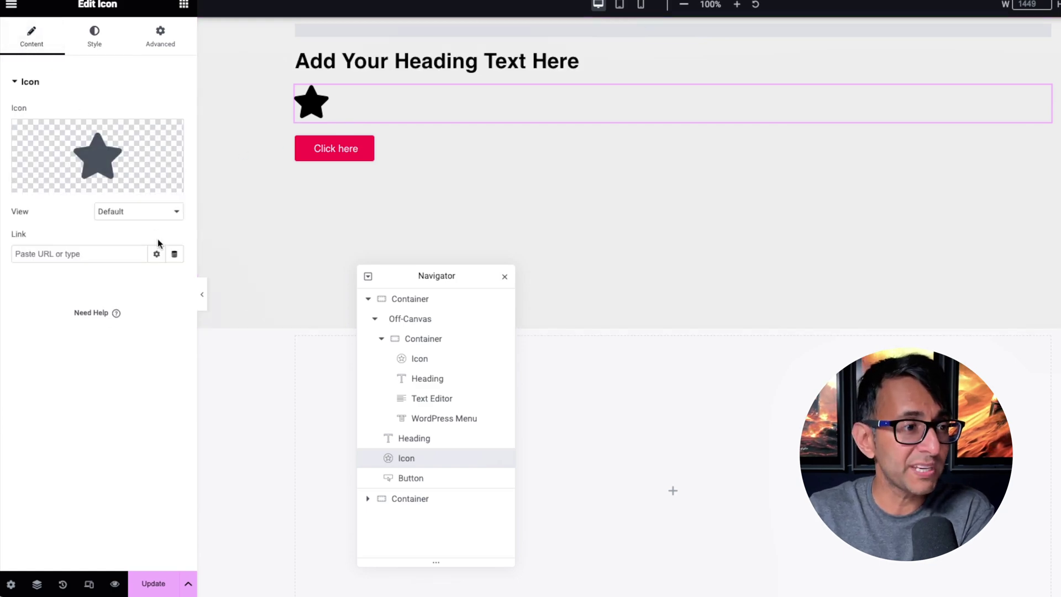
{"action": "left_click", "coordinate": [114, 170]}
{"action": "left_click", "coordinate": [520, 90]}
{"action": "type", "text": "bars"}
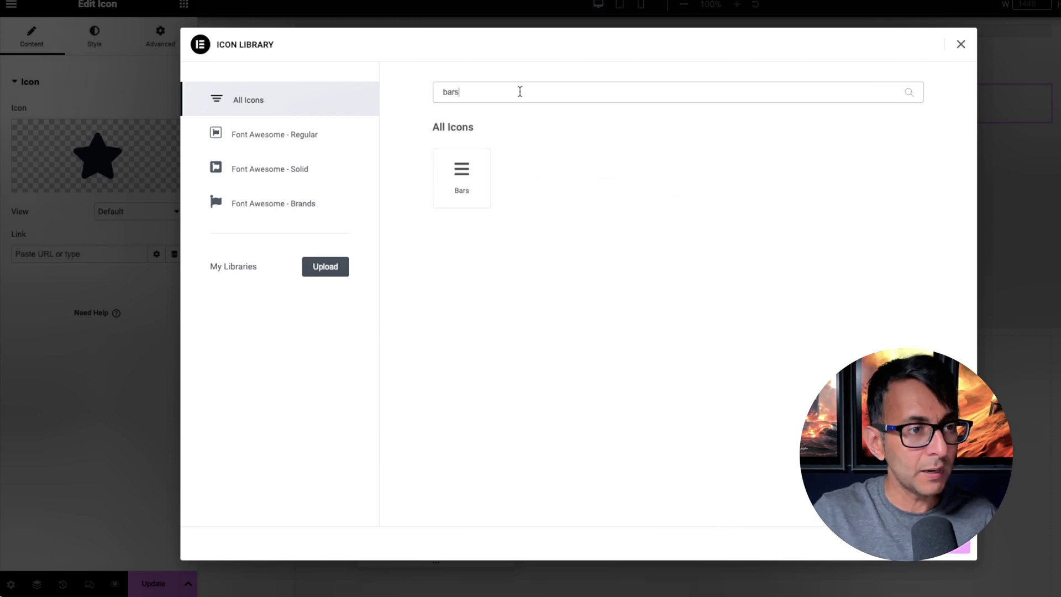
{"action": "left_click", "coordinate": [959, 549]}
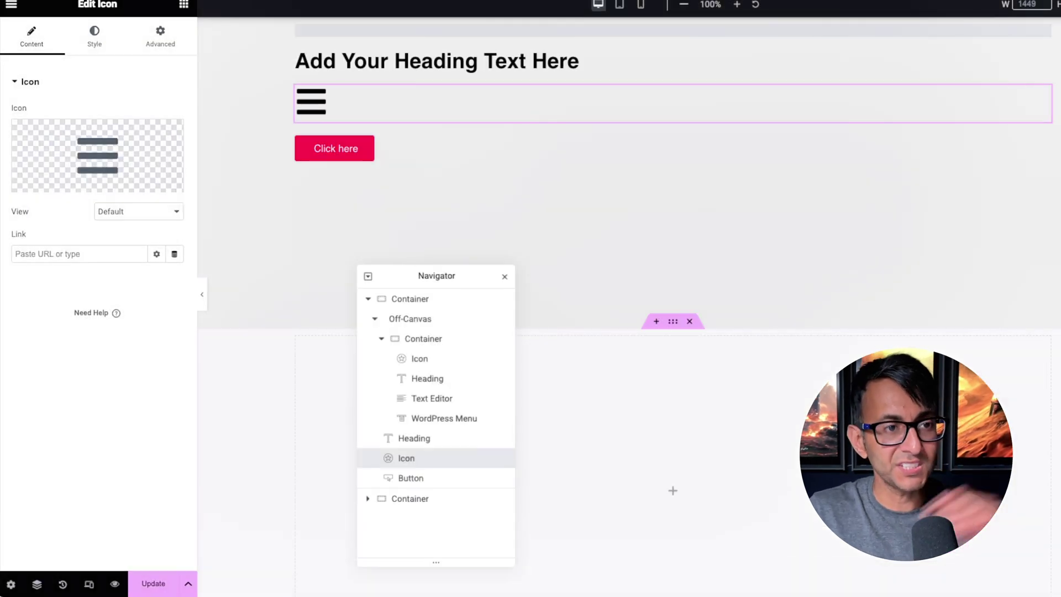
- Link the bars icon dynamically to the Off-Canvas action, opening the Off-Canvas 1 widget
{"action": "left_click", "coordinate": [174, 255]}
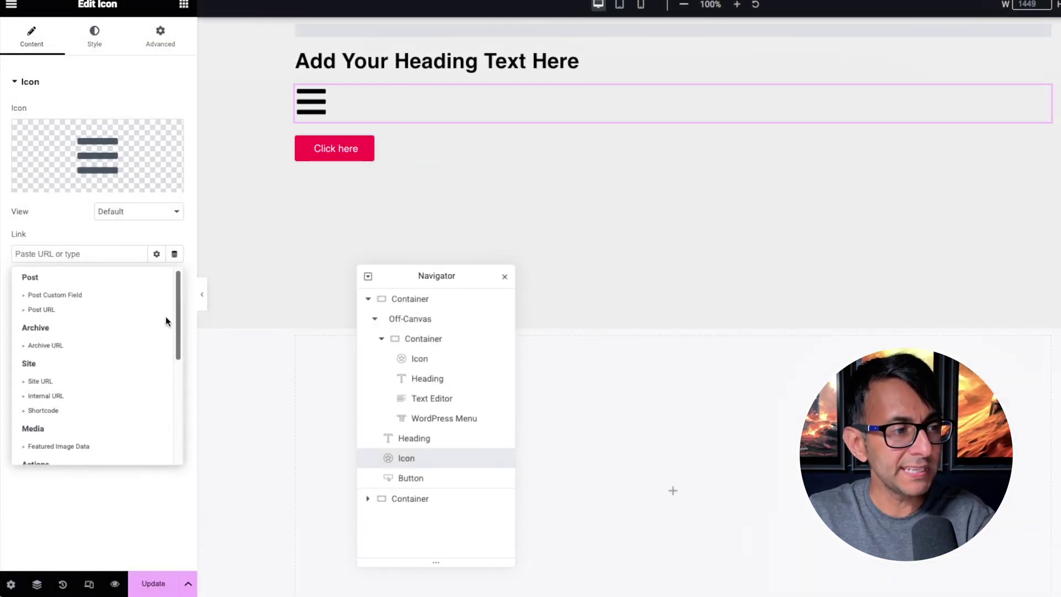
{"action": "scroll", "coordinate": [180, 315], "scroll_direction": "down", "scroll_amount": 3}
{"action": "left_click", "coordinate": [105, 396]}
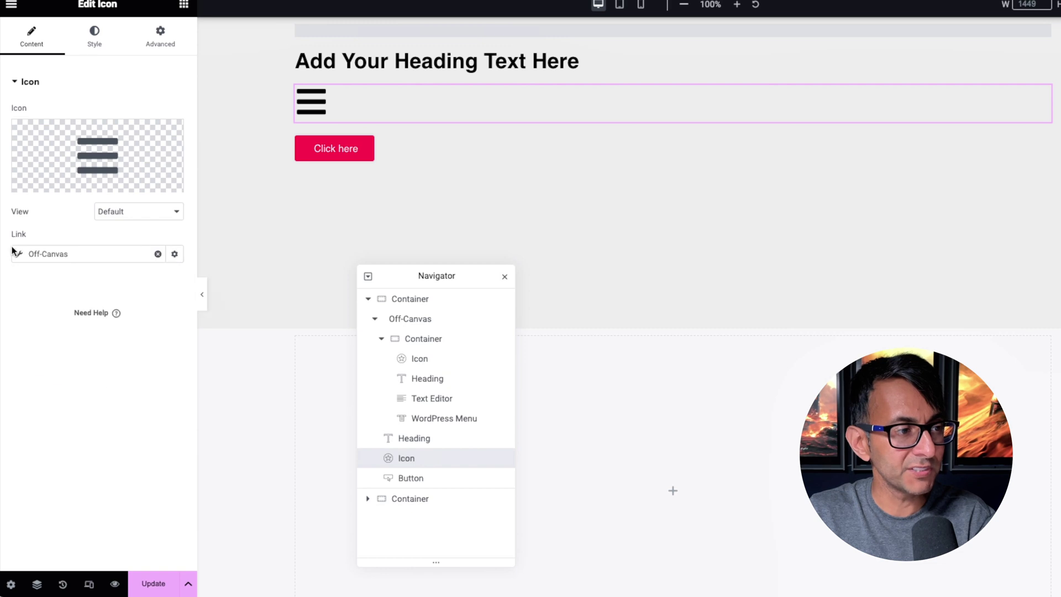
{"action": "left_click", "coordinate": [19, 253]}
{"action": "left_click", "coordinate": [109, 356]}
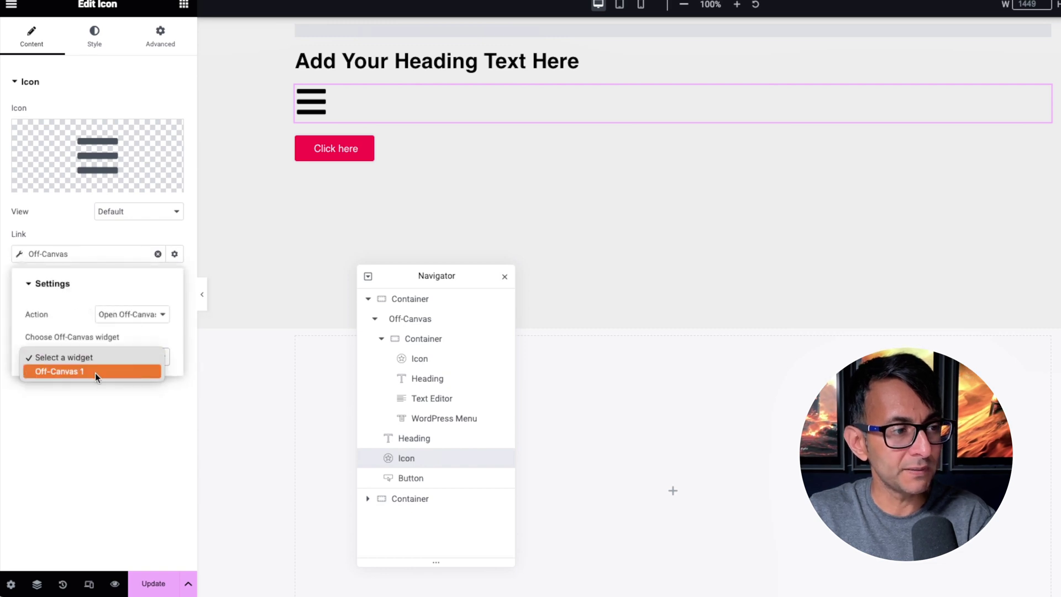
{"action": "left_click", "coordinate": [95, 370]}
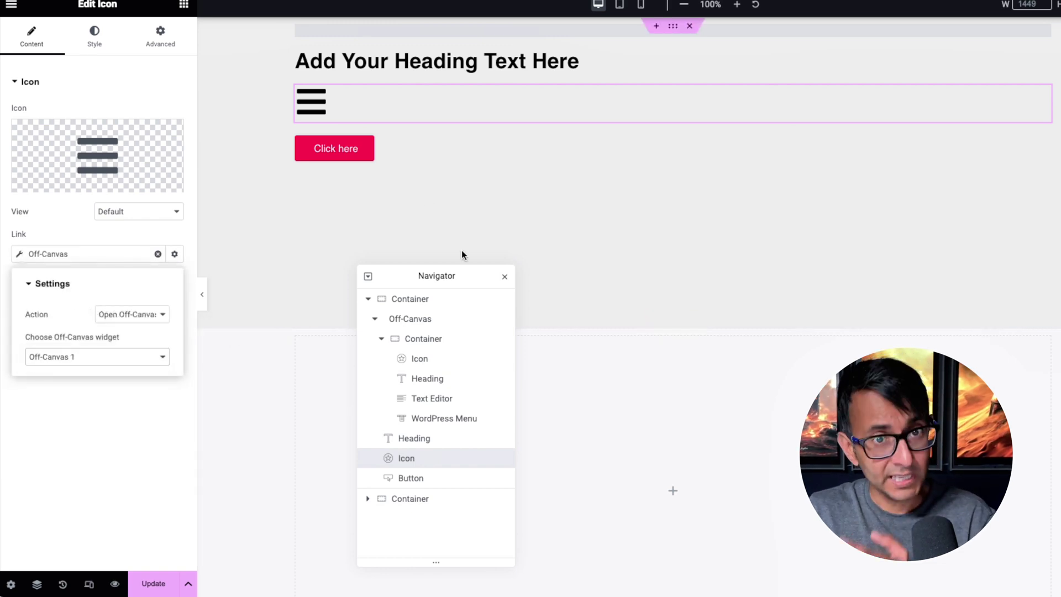
- Link the "Click here" button to the Open Off-Canvas action on the Off-Canvas 1 widget, and save the page
{"action": "left_click", "coordinate": [407, 136]}
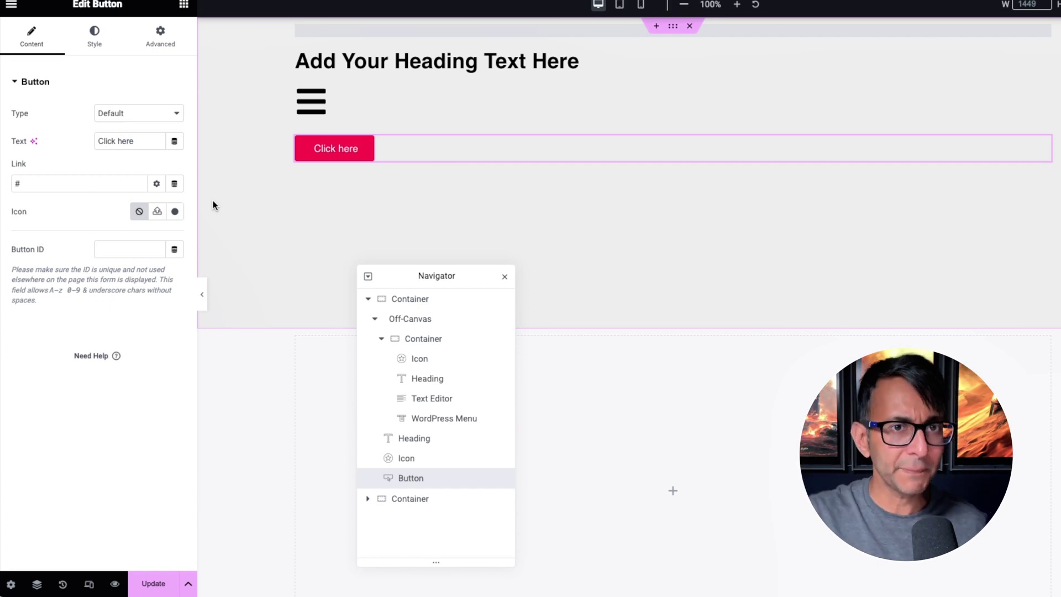
{"action": "left_click", "coordinate": [174, 183]}
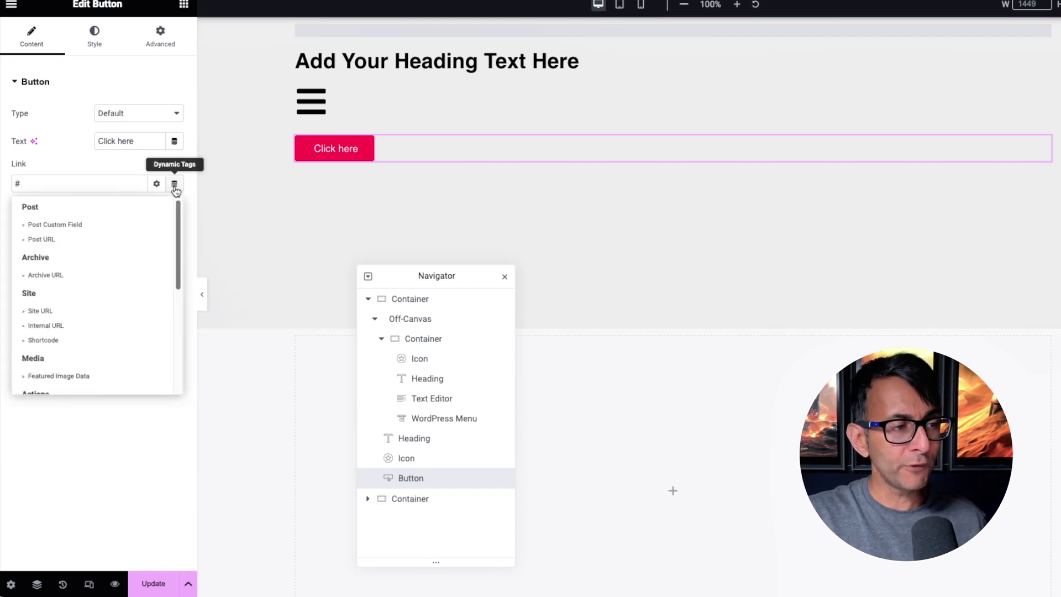
{"action": "scroll", "coordinate": [170, 247], "scroll_direction": "down", "scroll_amount": 3}
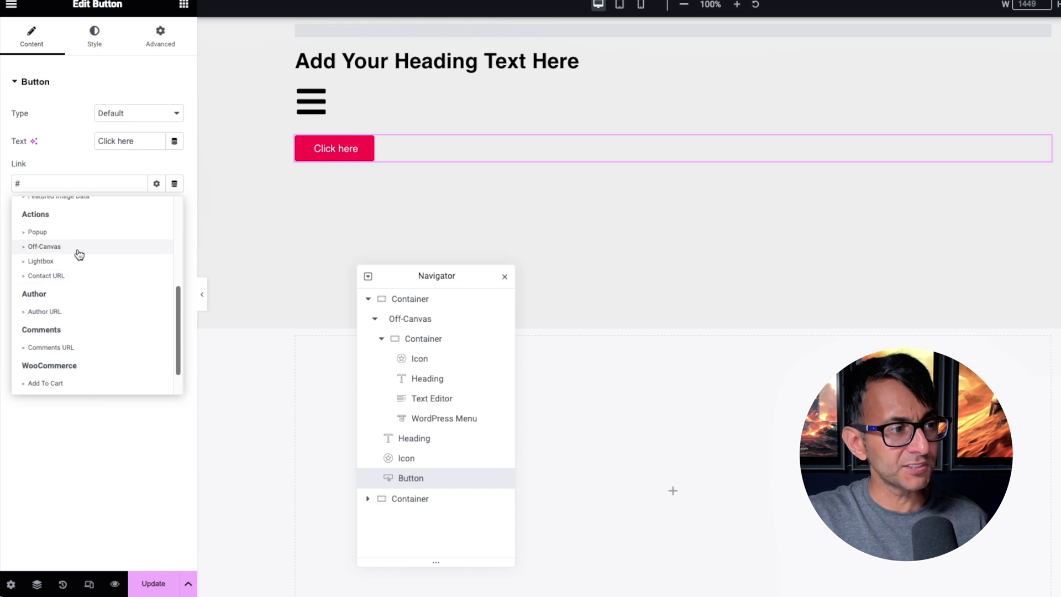
{"action": "left_click", "coordinate": [78, 251]}
{"action": "left_click", "coordinate": [17, 185]}
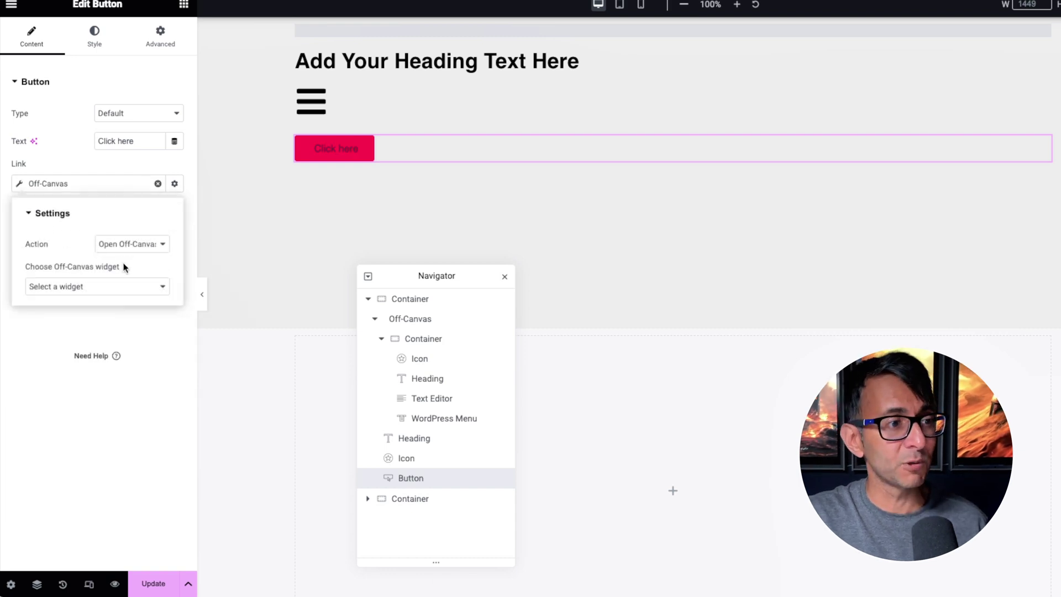
{"action": "left_click", "coordinate": [129, 294]}
{"action": "left_click", "coordinate": [120, 303]}
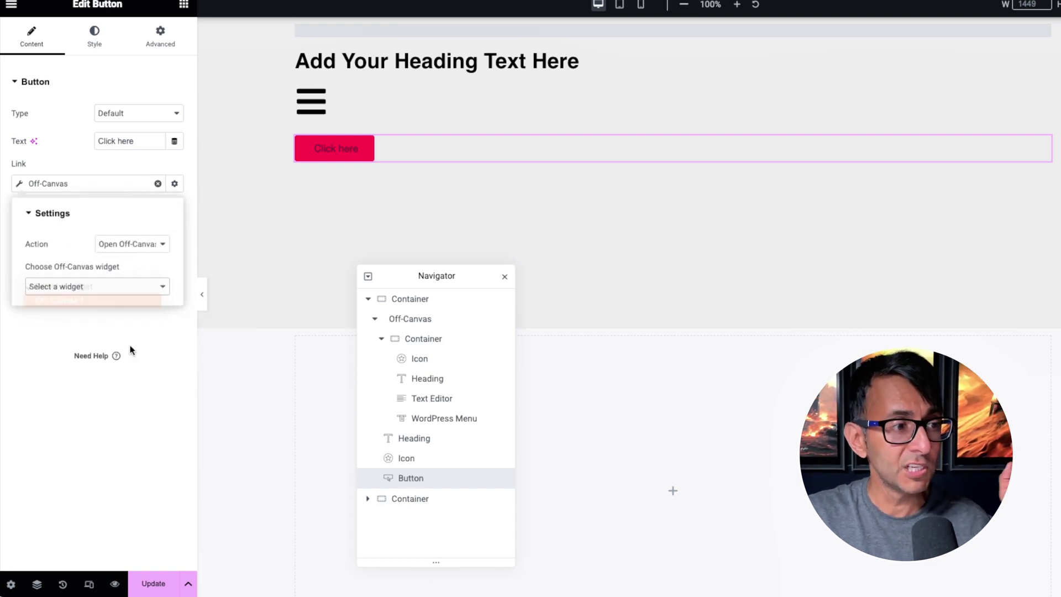
{"action": "left_click", "coordinate": [154, 589]}
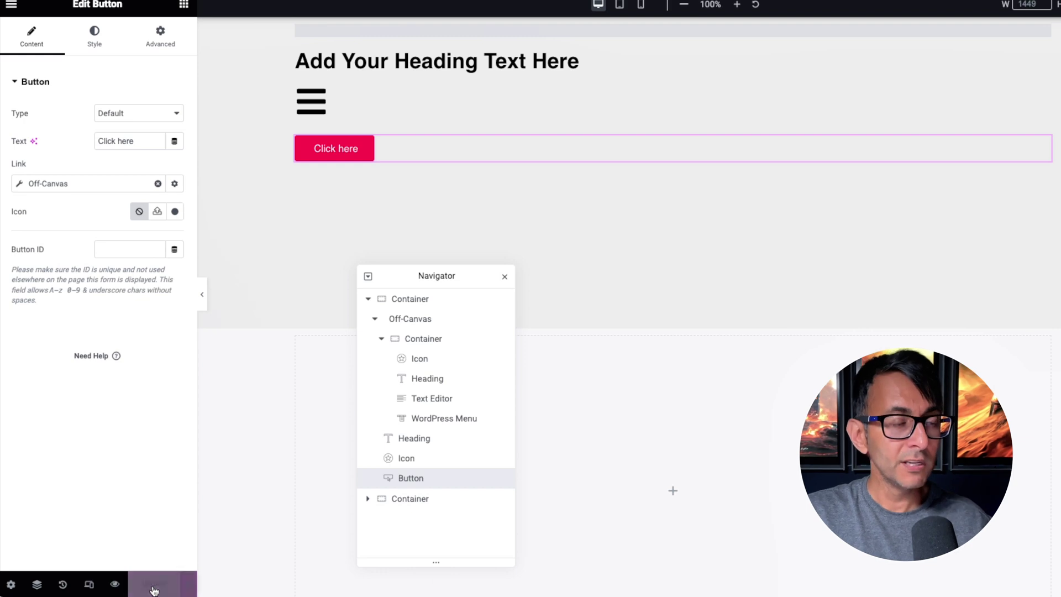
- Preview the page and test opening the panel from the button and bars icon, closing it with the Times icon and the overlay
{"action": "left_click", "coordinate": [115, 585]}
{"action": "left_click", "coordinate": [227, 132]}
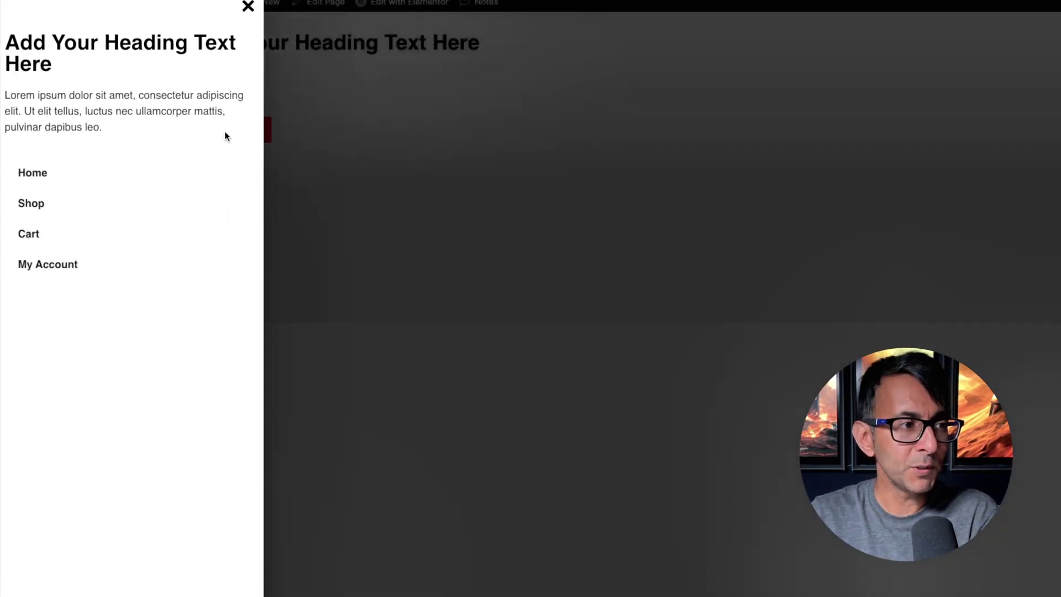
{"action": "left_click", "coordinate": [248, 7]}
{"action": "mouse_move", "coordinate": [262, 85]}
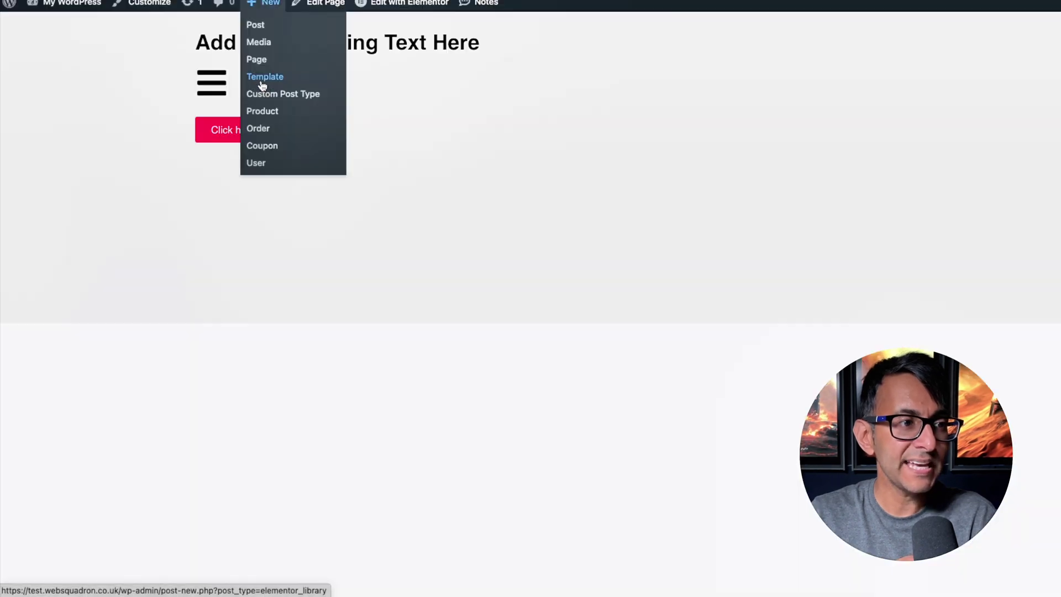
{"action": "left_click", "coordinate": [203, 84]}
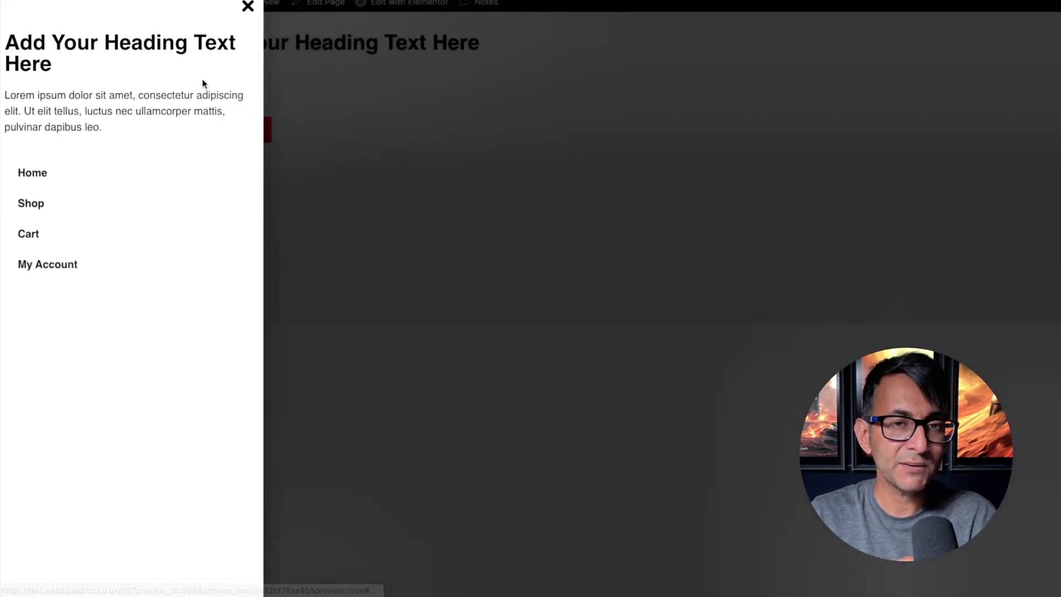
{"action": "left_click", "coordinate": [246, 7]}
{"action": "left_click", "coordinate": [237, 47]}
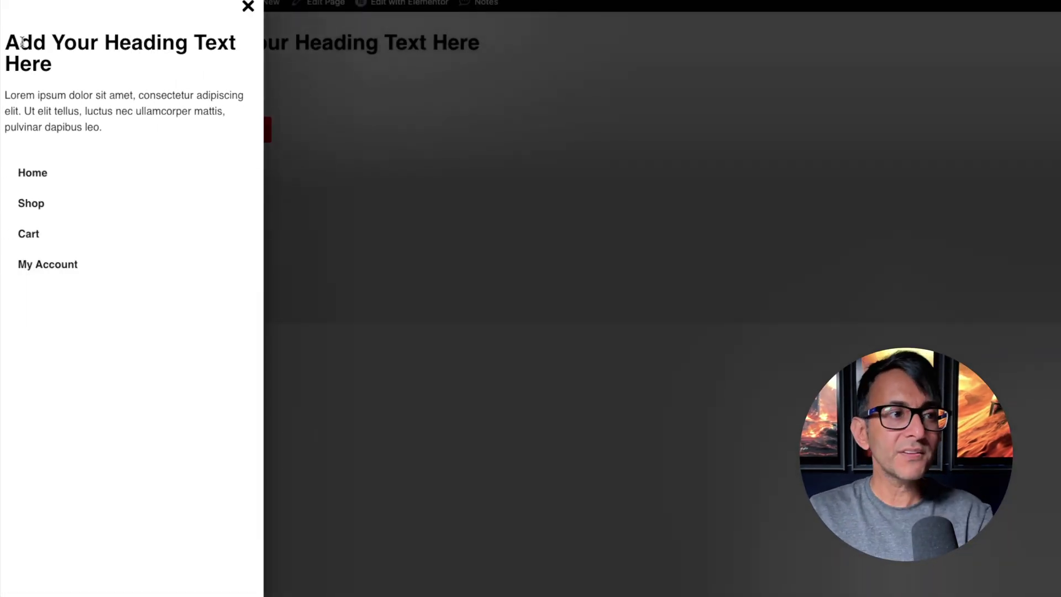
{"action": "left_click", "coordinate": [430, 283]}
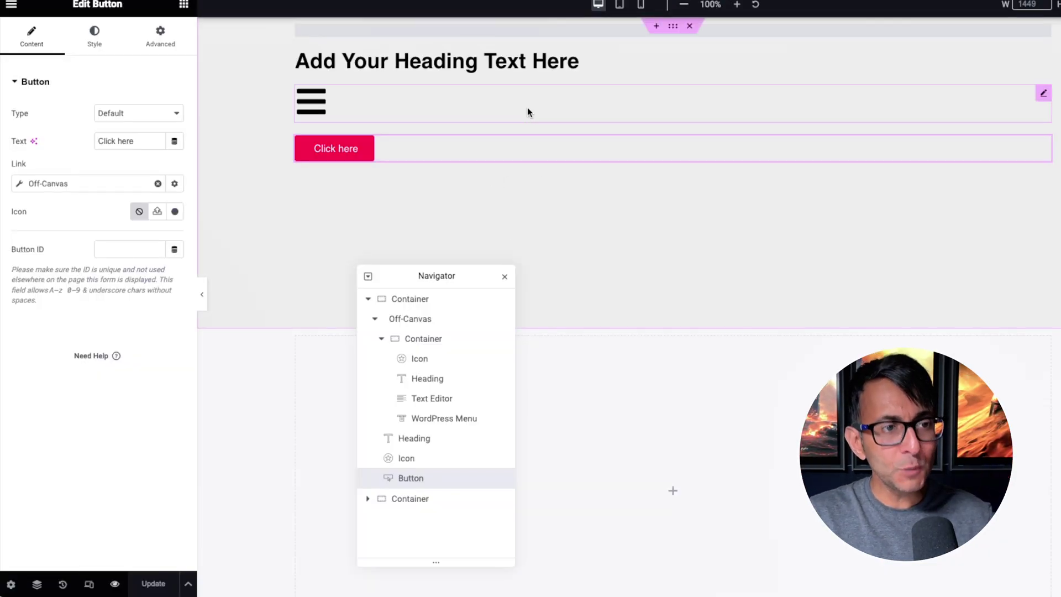
- Toggle the Off-Canvas widget's Editing Mode on and off repeatedly to check how the panel shows and hides in the editor
{"action": "left_click", "coordinate": [557, 30]}
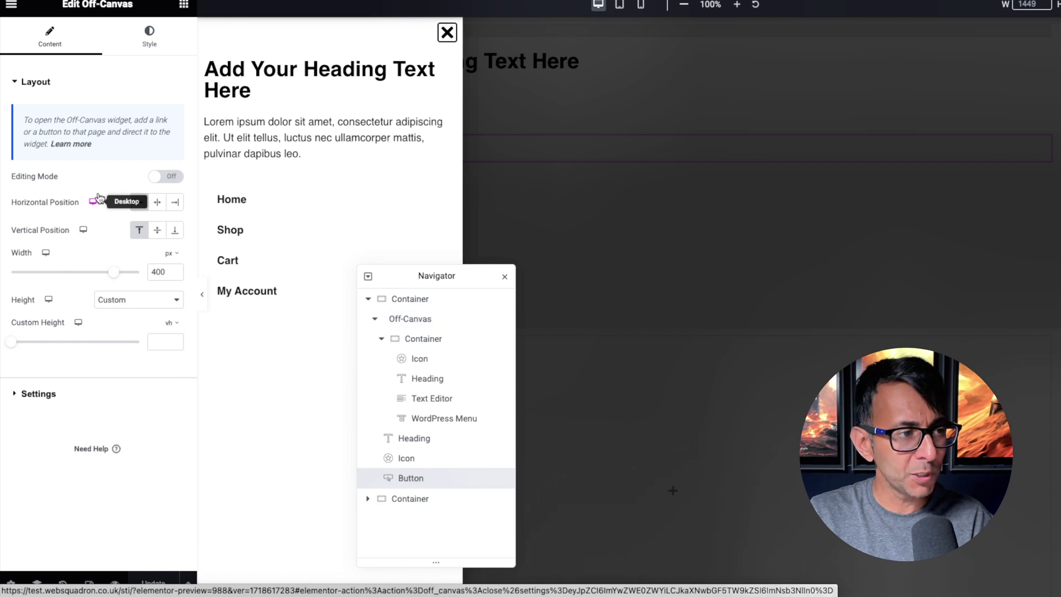
{"action": "left_click", "coordinate": [169, 178]}
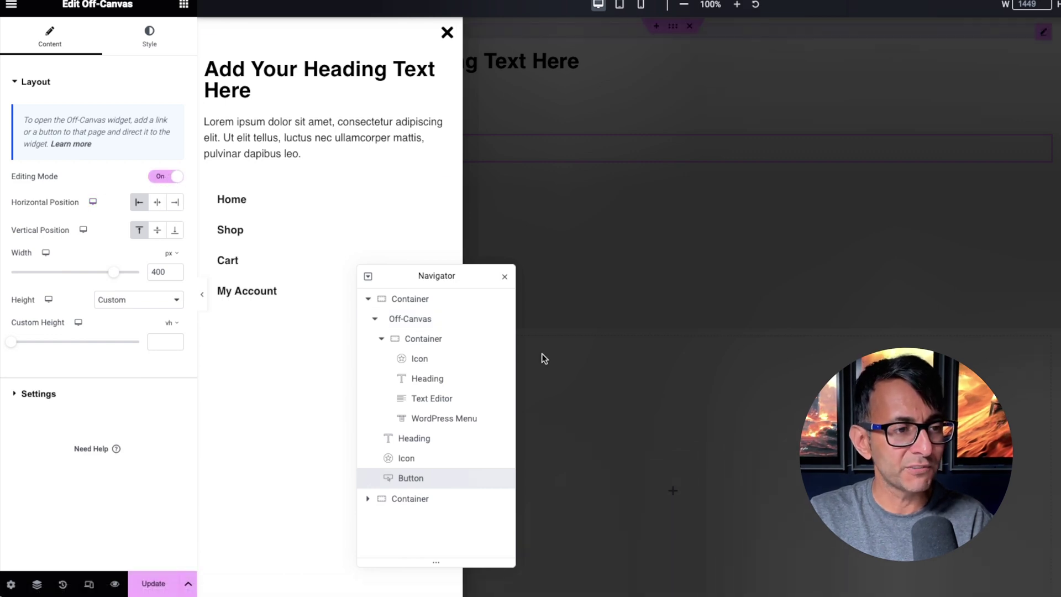
{"action": "left_click", "coordinate": [172, 178]}
{"action": "left_click", "coordinate": [173, 178]}
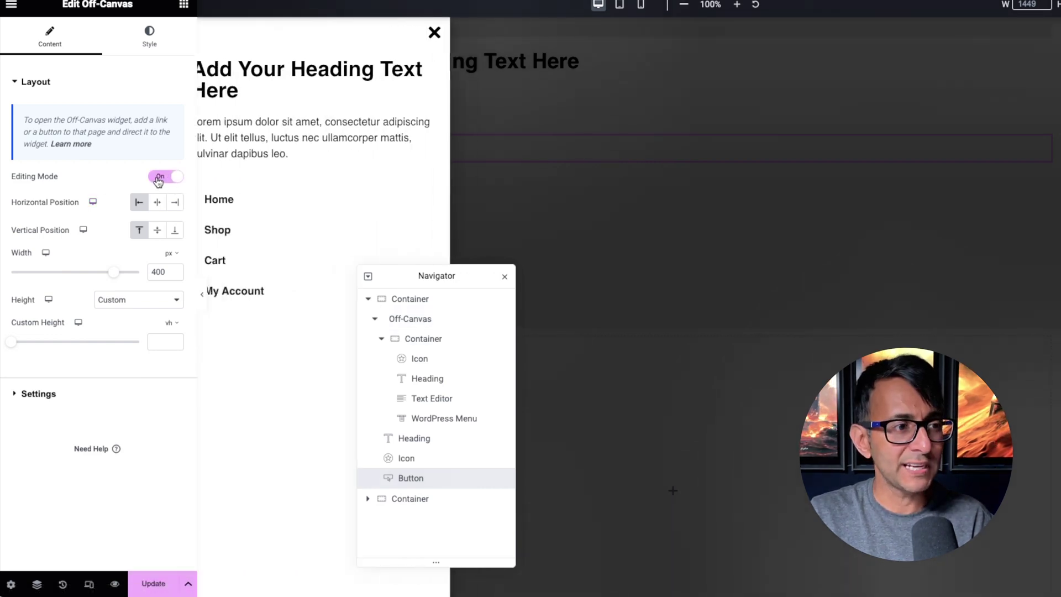
{"action": "left_click", "coordinate": [172, 178]}
{"action": "left_click", "coordinate": [172, 178]}
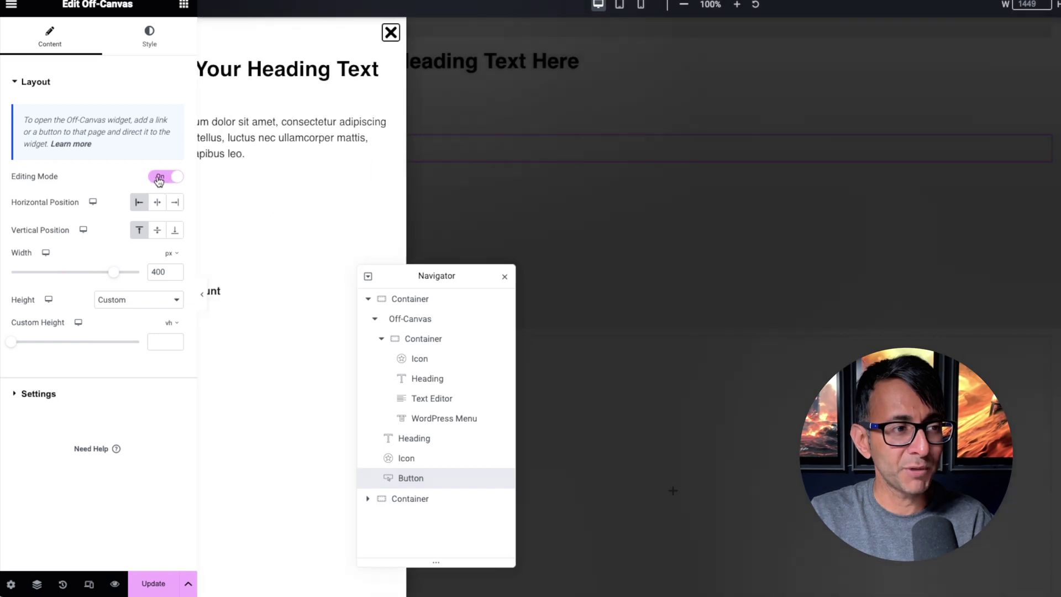
{"action": "left_click", "coordinate": [172, 178]}
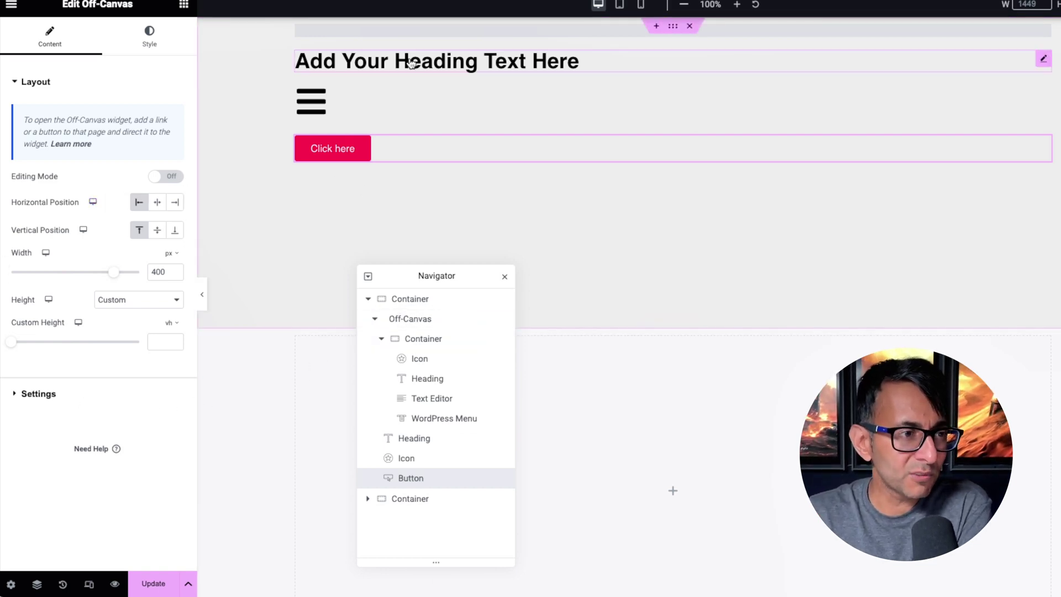
- Select the close icon inside the Off-Canvas container
{"action": "left_click", "coordinate": [419, 358]}
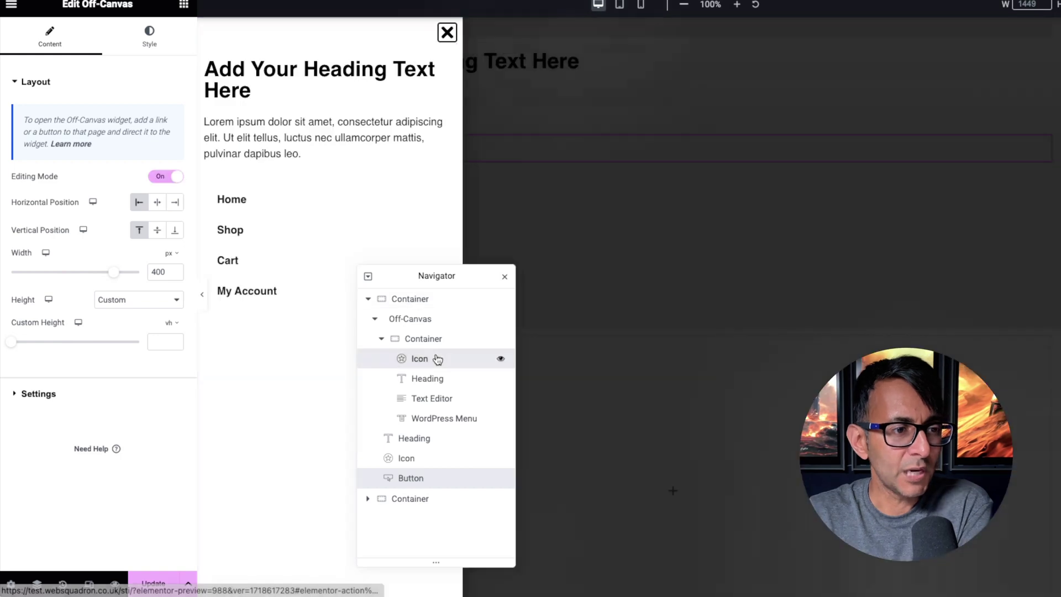